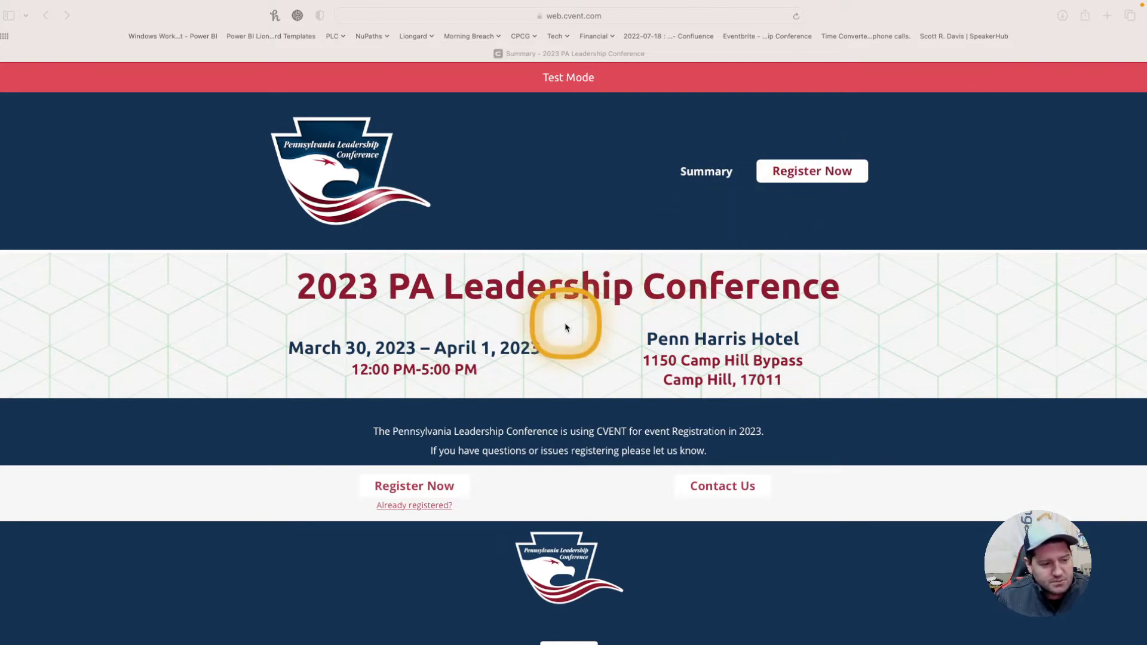
Step: Start registering and choose Attendee as the registration type, advancing to the attendee form
{"action": "left_click", "coordinate": [399, 492]}
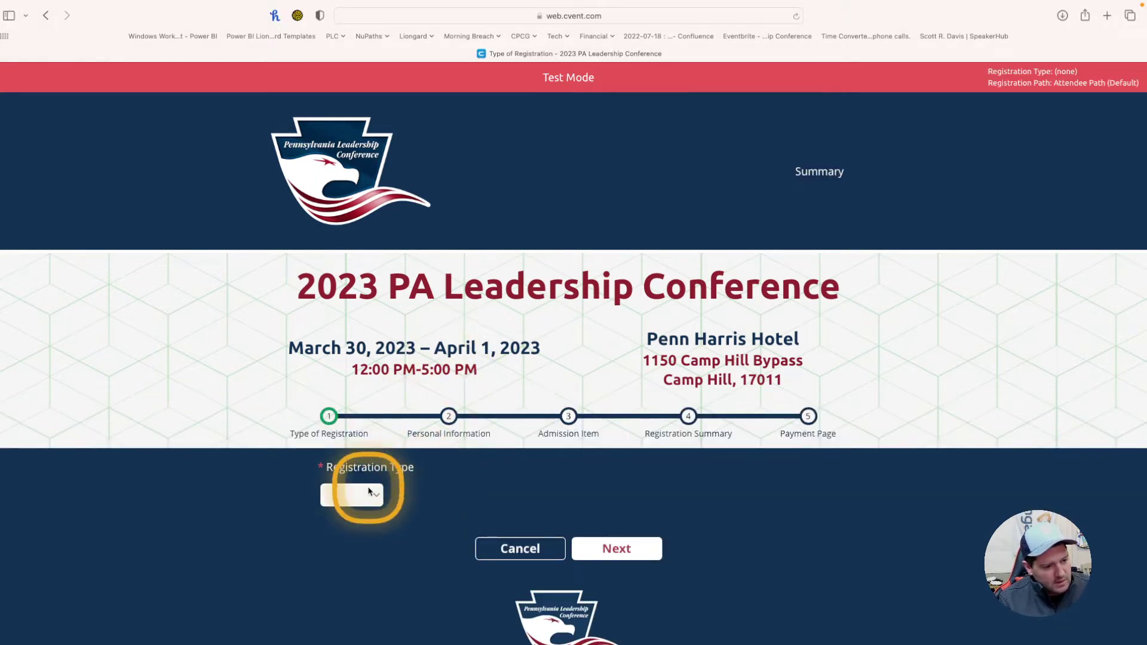
{"action": "left_click", "coordinate": [363, 496]}
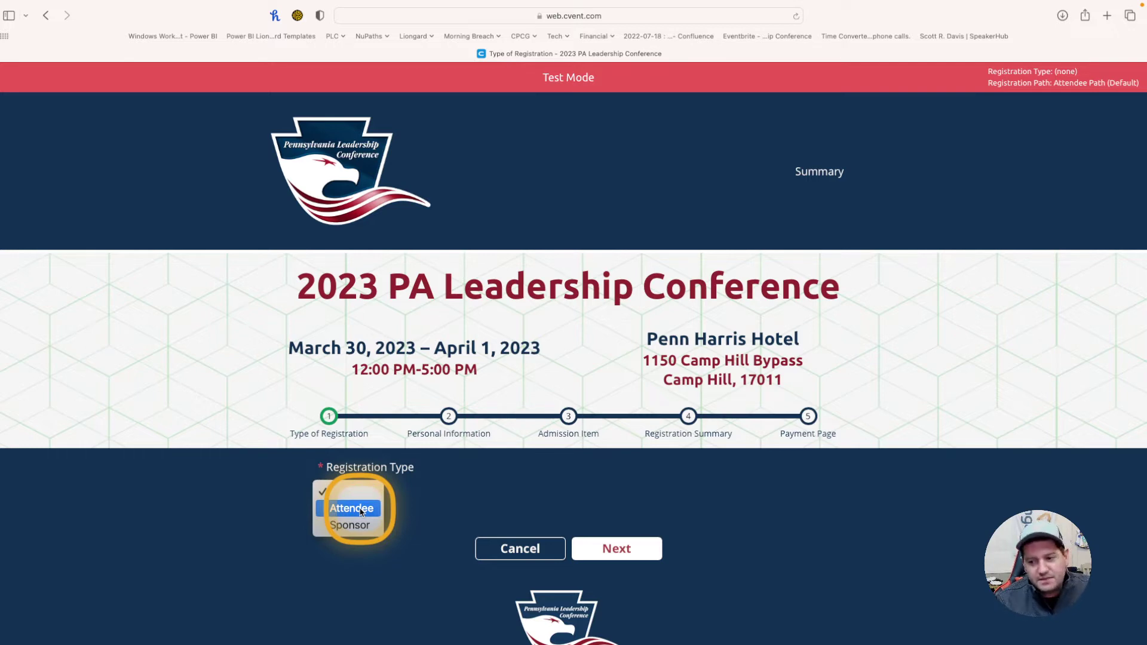
{"action": "left_click", "coordinate": [361, 509]}
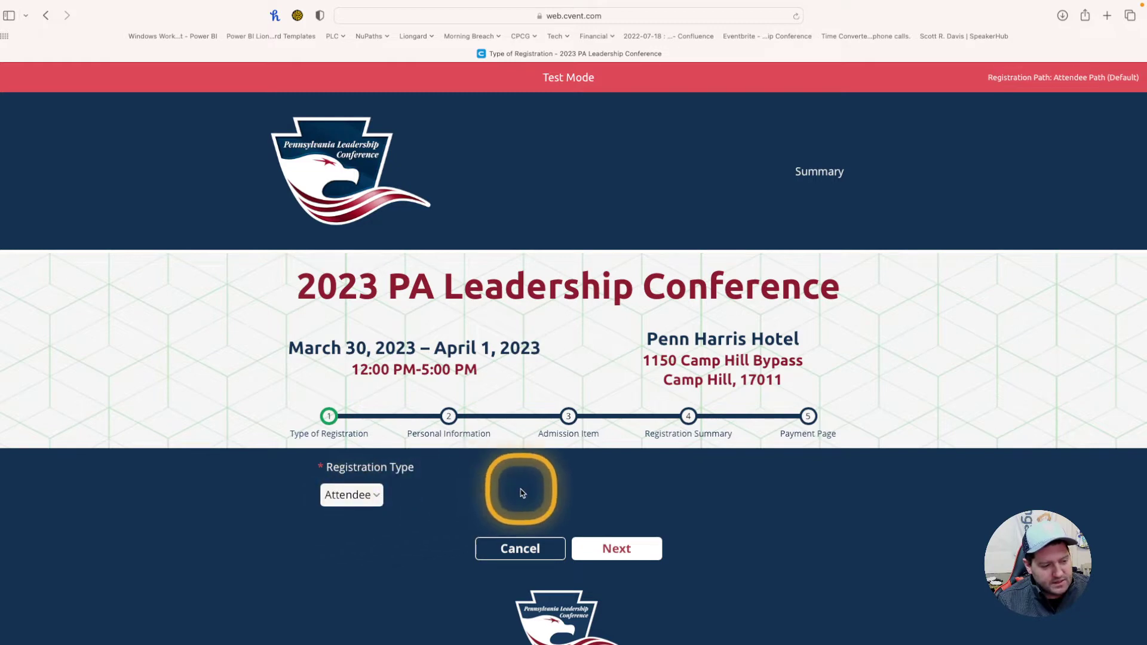
{"action": "scroll", "coordinate": [585, 491], "scroll_direction": "down", "scroll_amount": 1}
{"action": "left_click", "coordinate": [619, 497]}
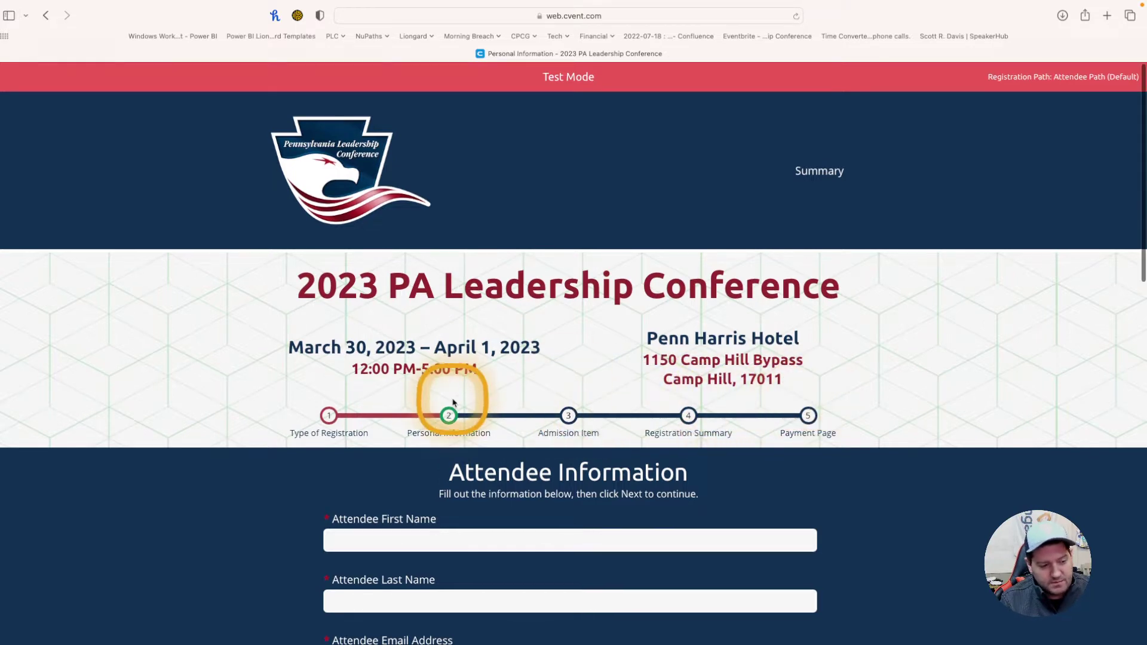
Step: Enter the first attendee's first name, last name and e-mail address
{"action": "scroll", "coordinate": [452, 401], "scroll_direction": "down", "scroll_amount": 3}
{"action": "left_click", "coordinate": [418, 413]}
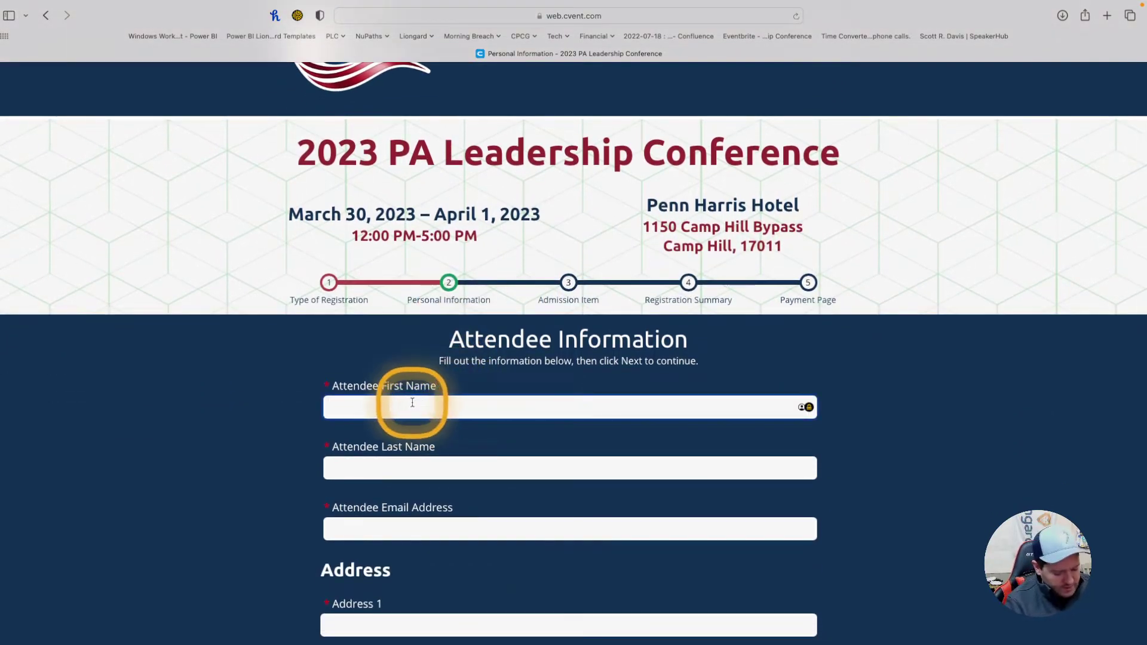
{"action": "key", "text": "Tab"}
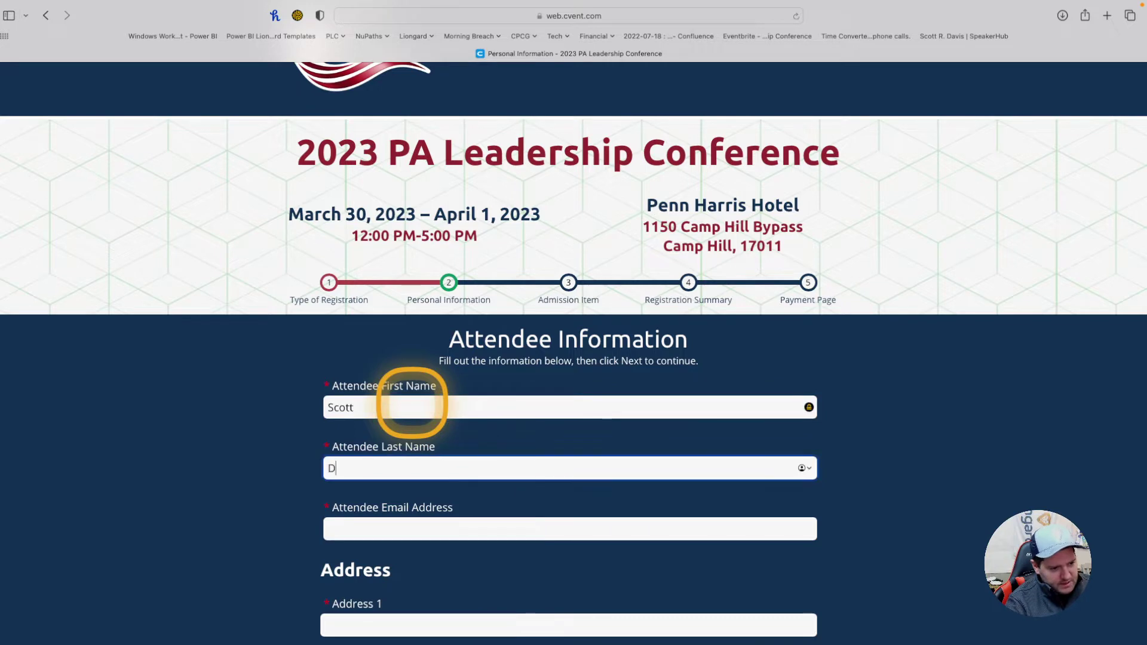
{"action": "key", "text": "Tab"}
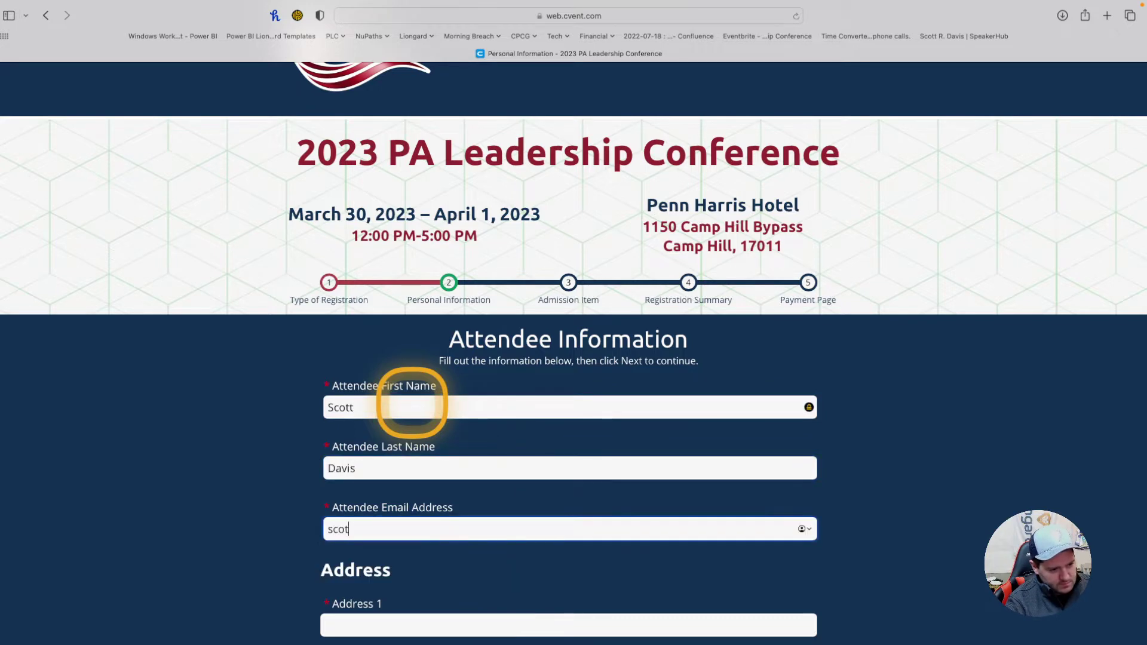
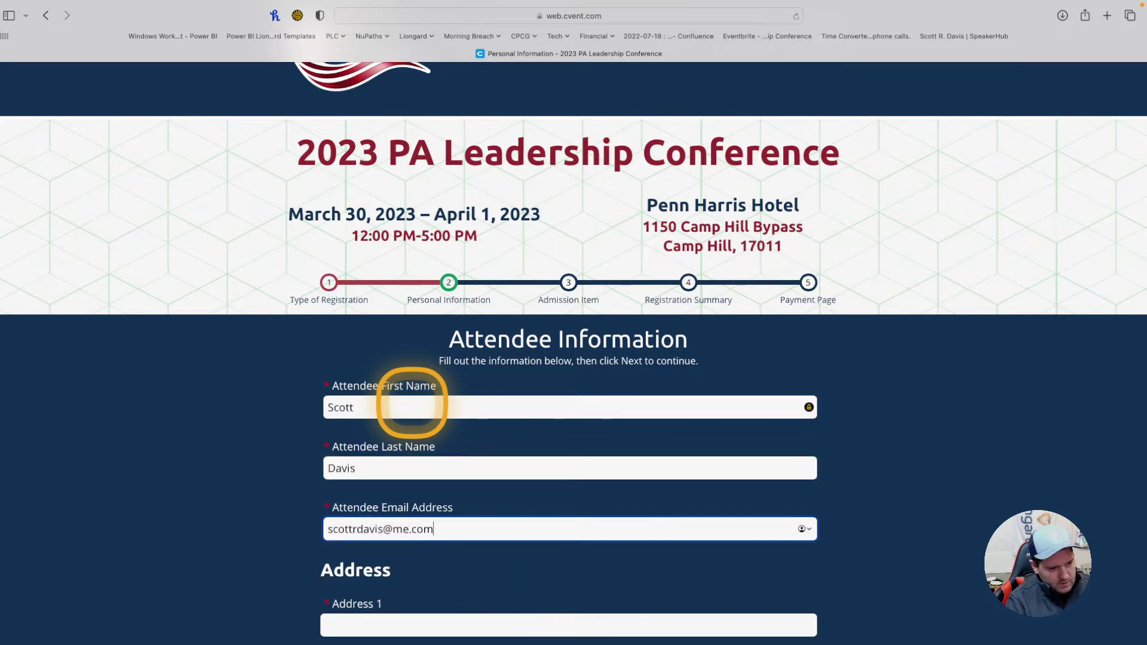
Step: Fill in the attendee's street address, city, state Pennsylvania and ZIP code
{"action": "scroll", "coordinate": [412, 404], "scroll_direction": "left", "scroll_amount": 3}
{"action": "scroll", "coordinate": [441, 435], "scroll_direction": "down", "scroll_amount": 5}
{"action": "left_click", "coordinate": [401, 376]}
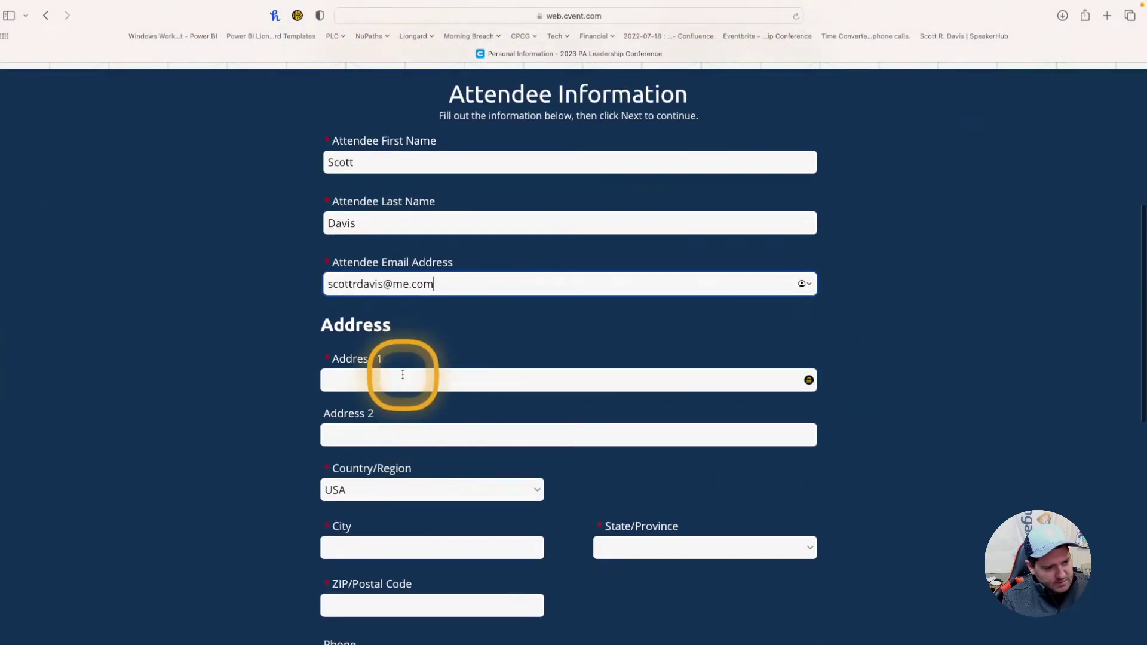
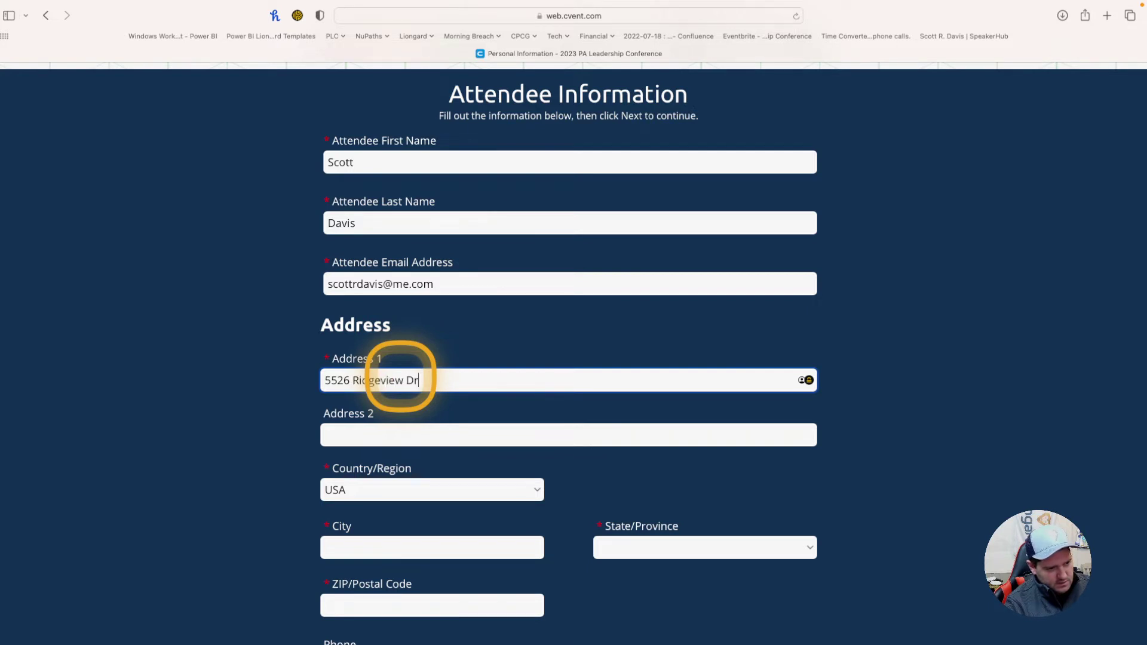
{"action": "scroll", "coordinate": [397, 378], "scroll_direction": "down", "scroll_amount": 4}
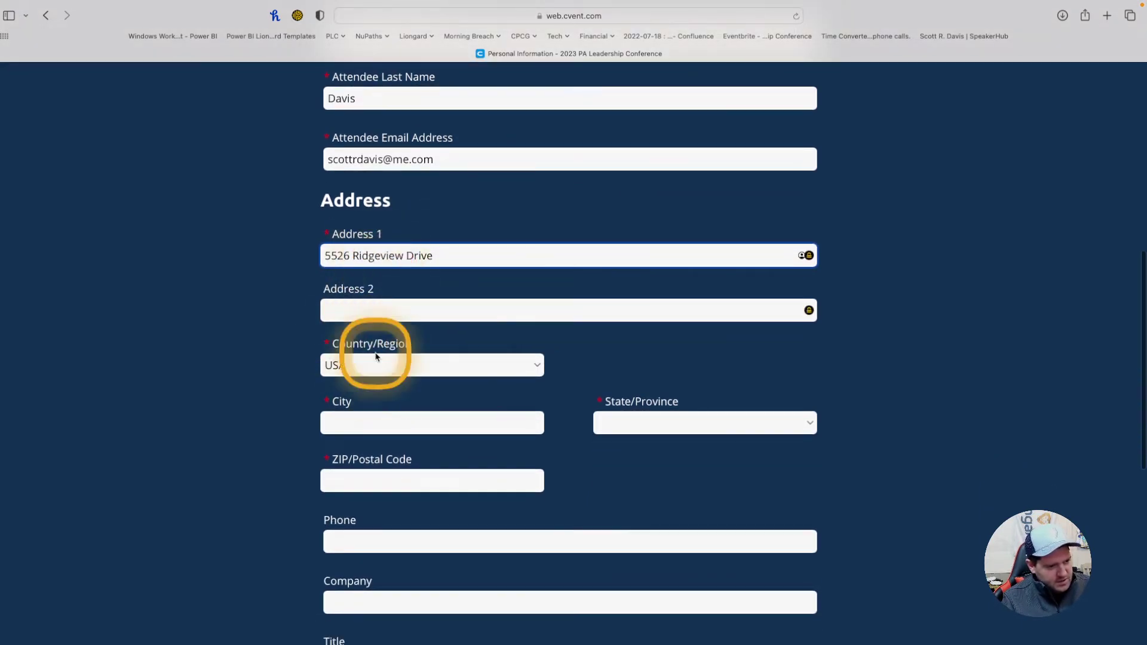
{"action": "left_click", "coordinate": [365, 427]}
{"action": "type", "text": "Harrisburg"}
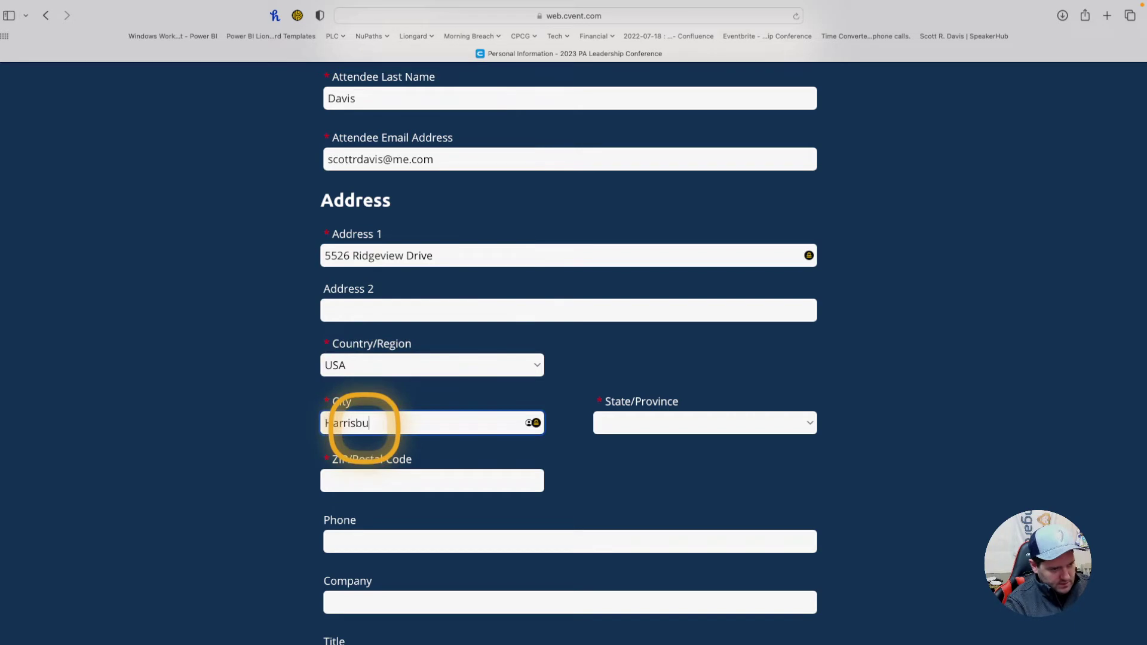
{"action": "left_click", "coordinate": [678, 422]}
{"action": "key", "text": "o"}
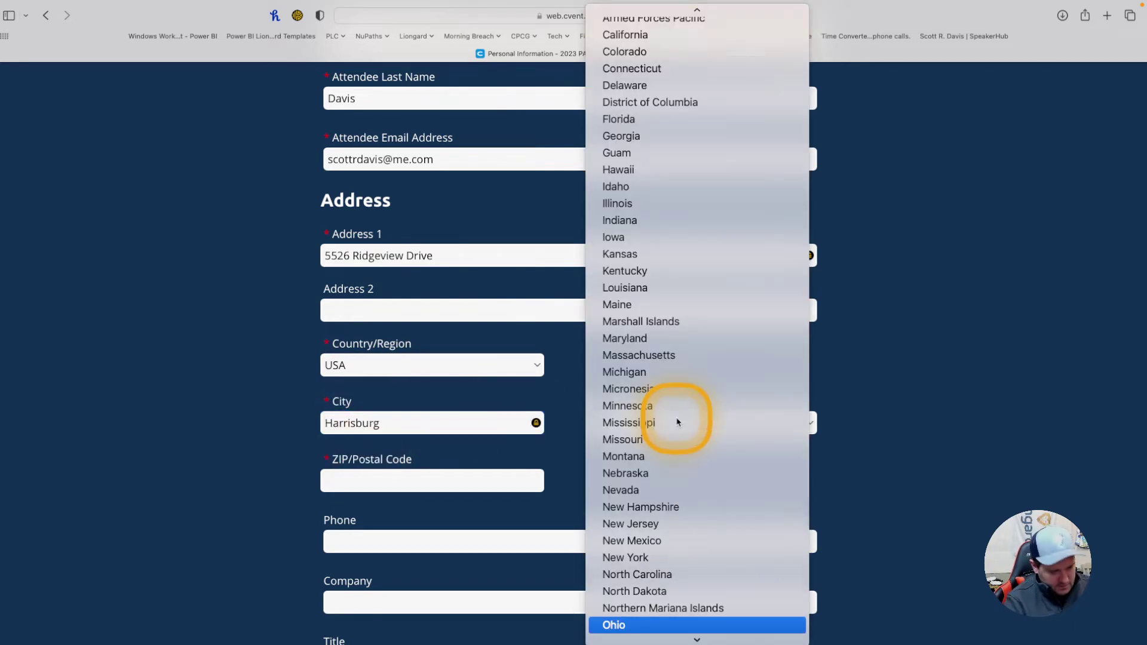
{"action": "scroll", "coordinate": [676, 529], "scroll_direction": "down", "scroll_amount": 5}
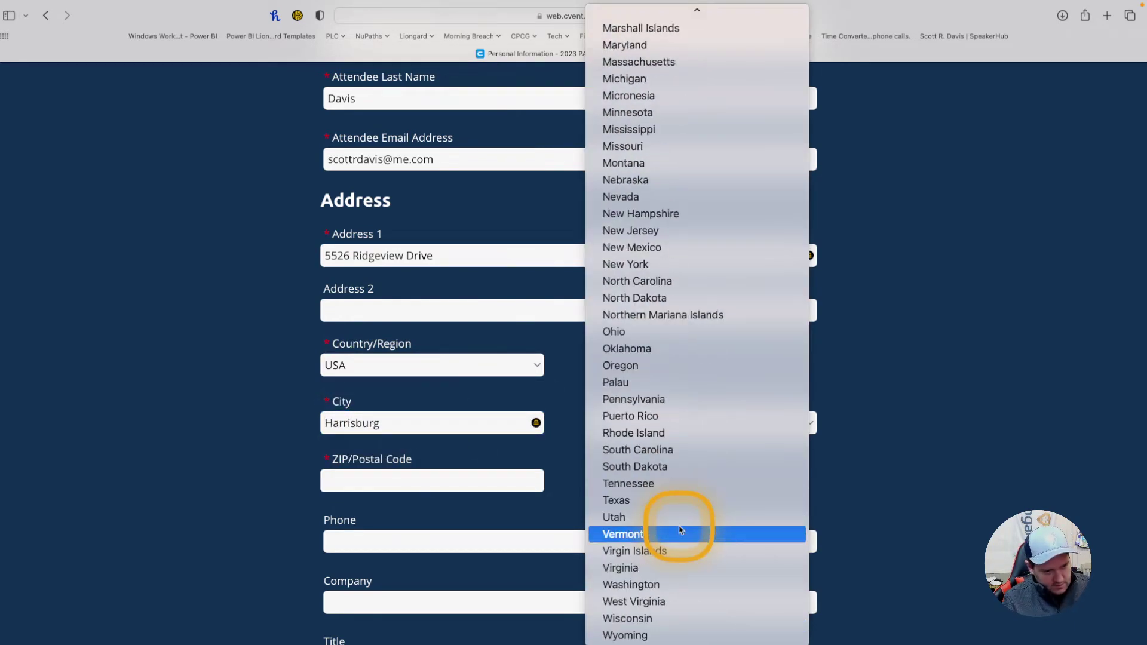
{"action": "left_click", "coordinate": [669, 405]}
{"action": "left_click", "coordinate": [399, 480]}
{"action": "type", "text": "1"}
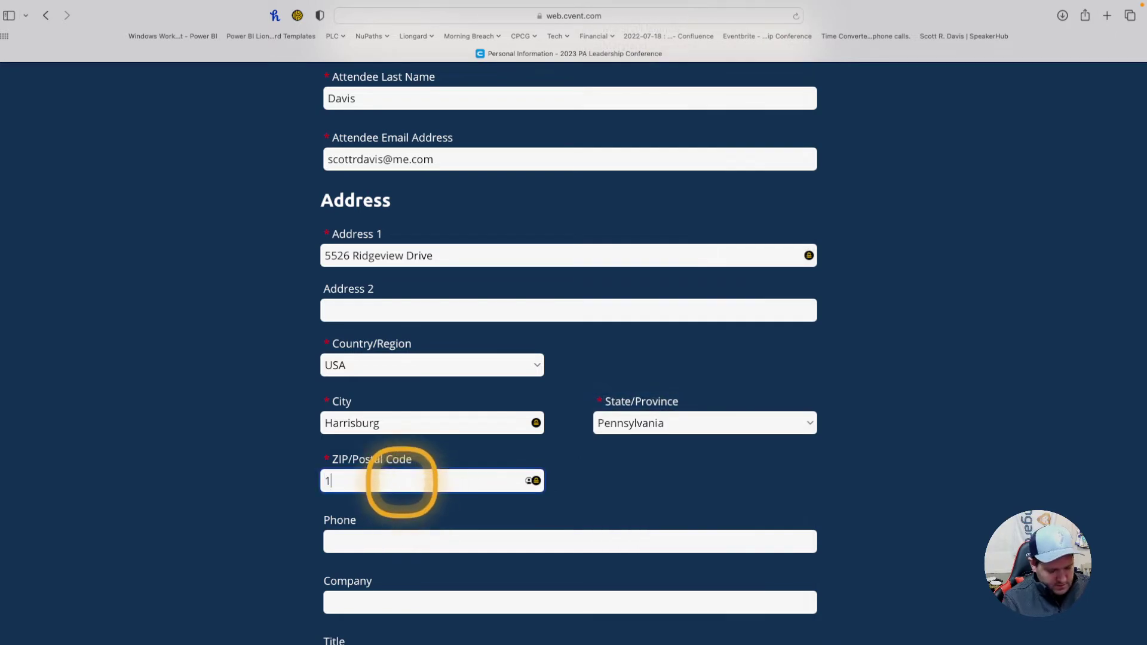
{"action": "type", "text": "7112"}
Step: Leave the optional company and job title fields blank and review the form
{"action": "scroll", "coordinate": [397, 479], "scroll_direction": "down", "scroll_amount": 5}
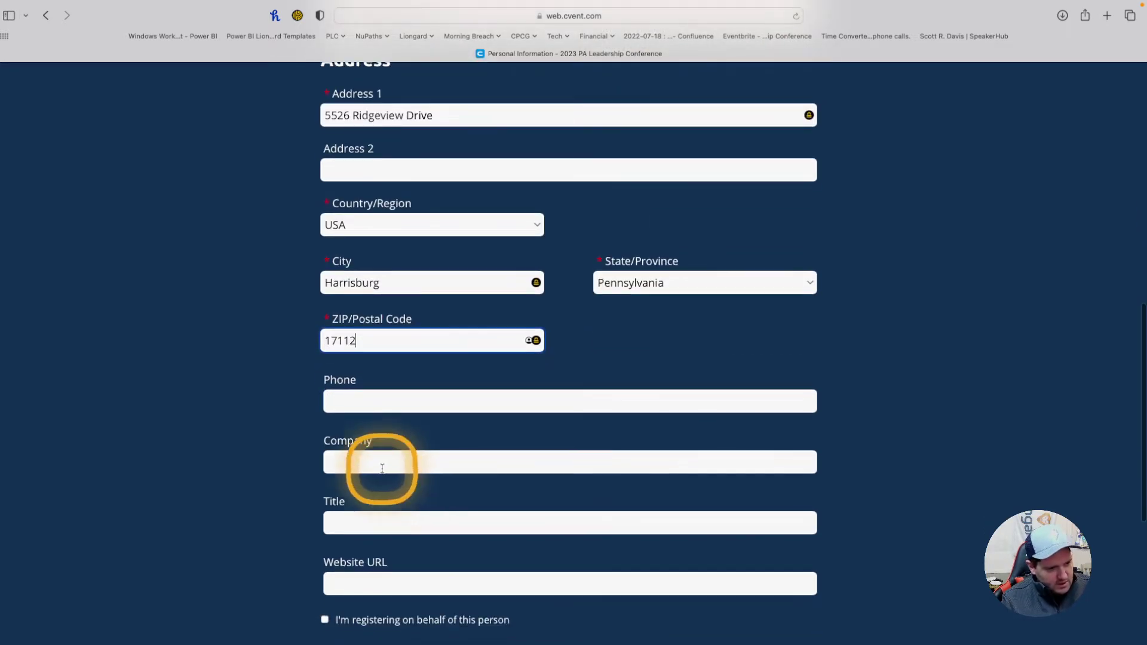
{"action": "left_click", "coordinate": [371, 461]}
{"action": "left_click", "coordinate": [374, 525]}
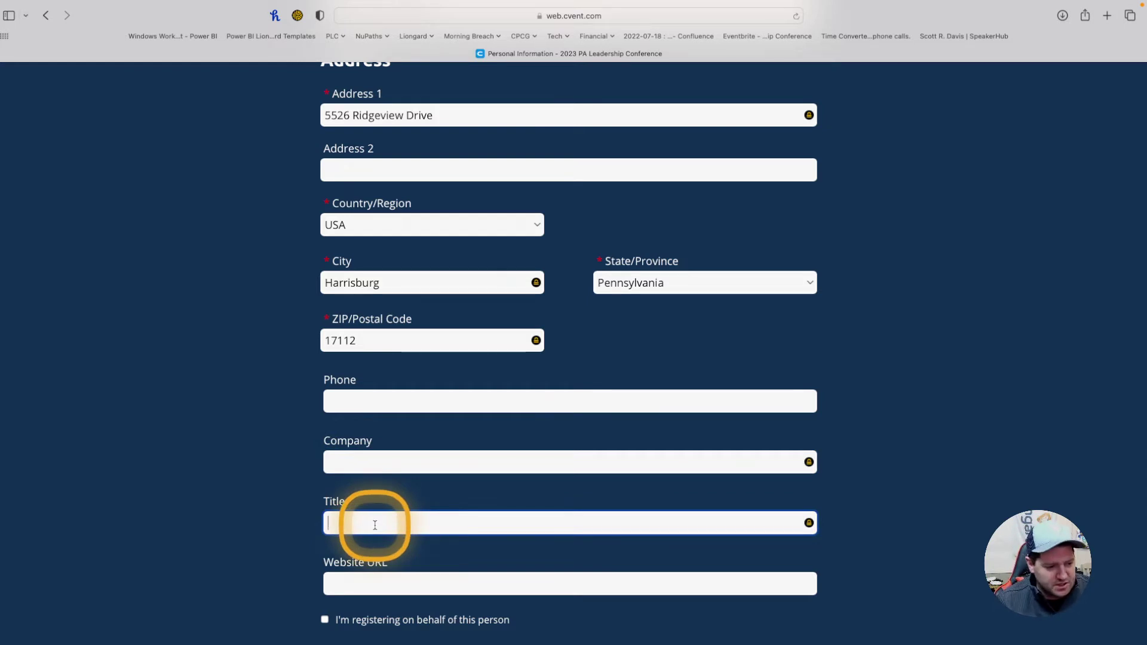
{"action": "scroll", "coordinate": [375, 524], "scroll_direction": "down", "scroll_amount": 7}
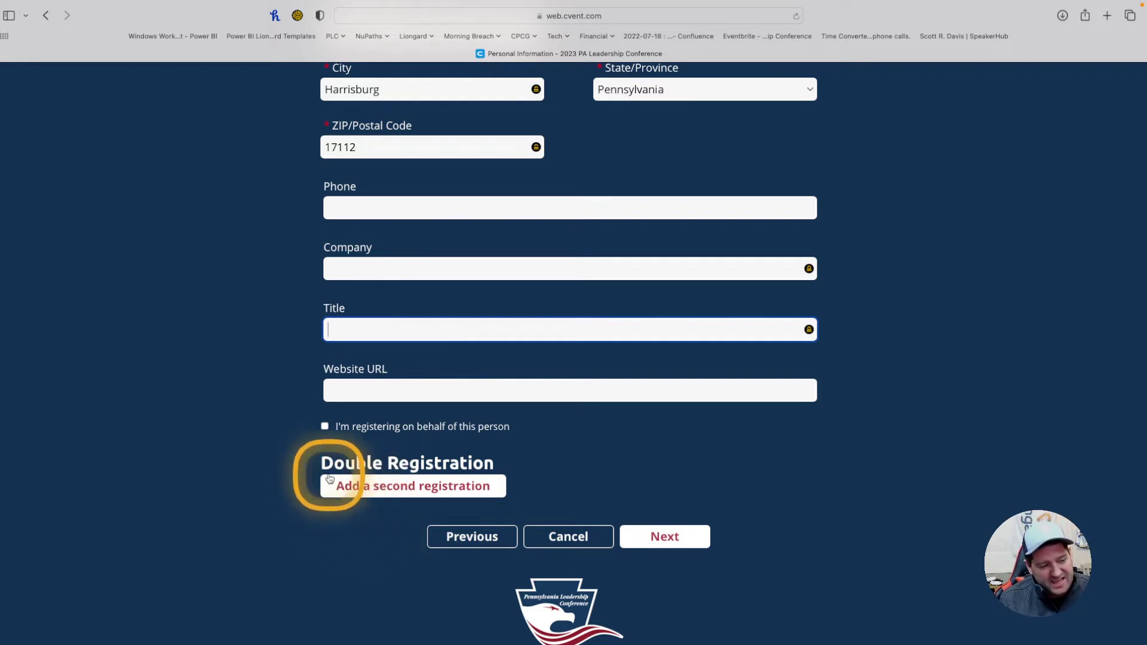
{"action": "left_click_drag", "start_coordinate": [322, 465], "coordinate": [478, 465]}
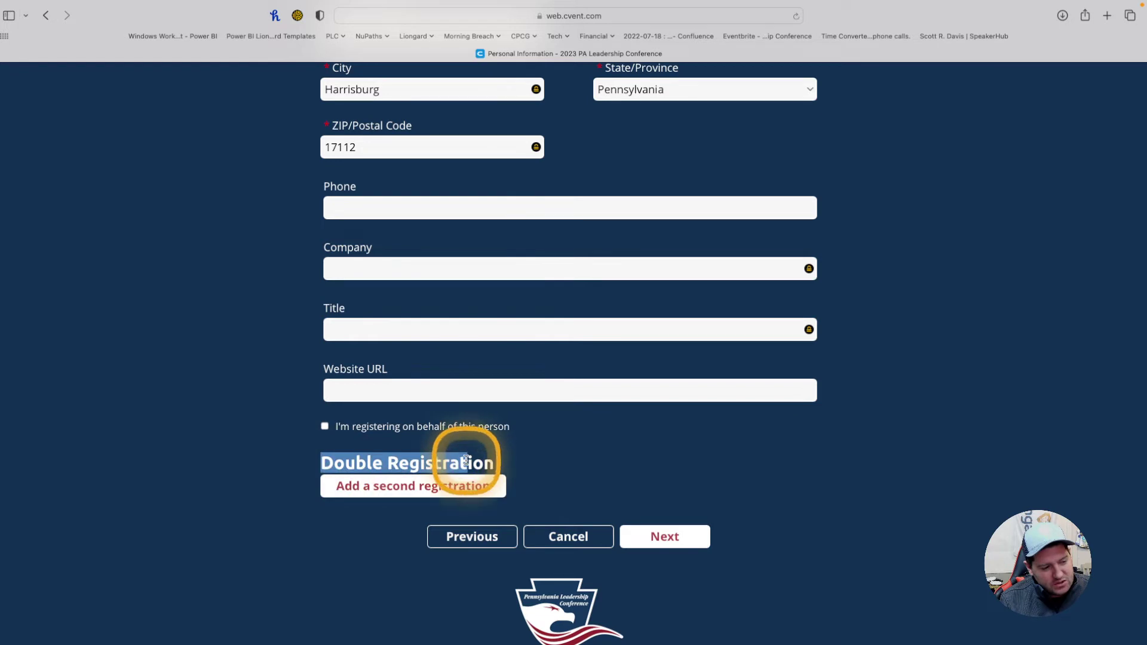
Step: Start a second attendee and enter the guest's first name, last name and e-mail
{"action": "left_click", "coordinate": [397, 491]}
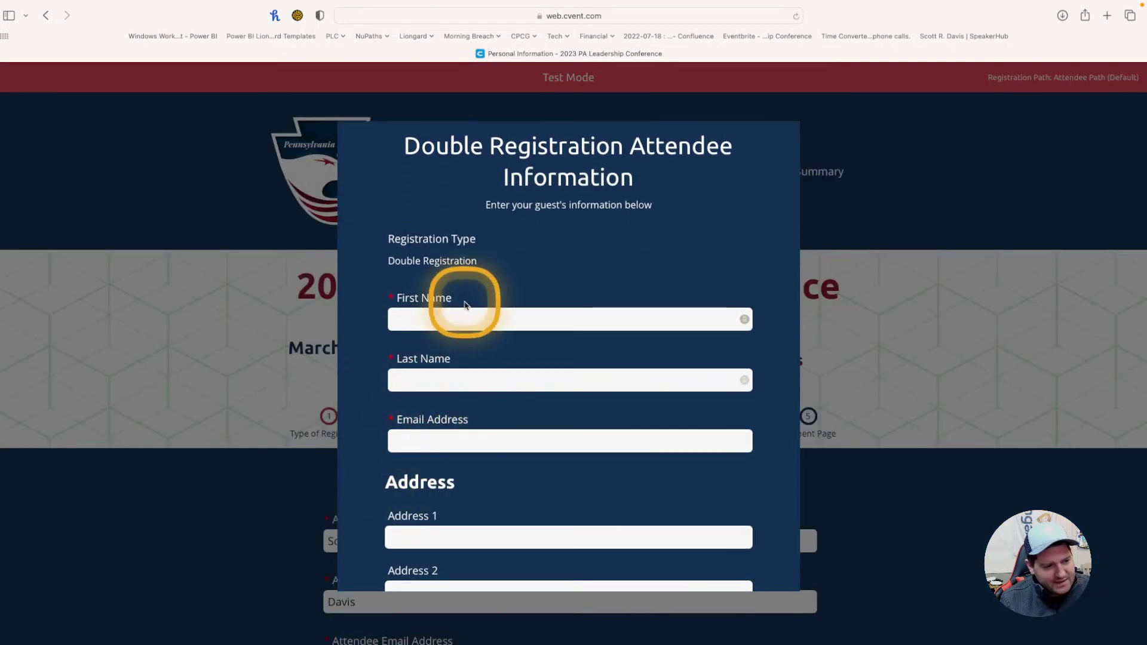
{"action": "left_click", "coordinate": [462, 314]}
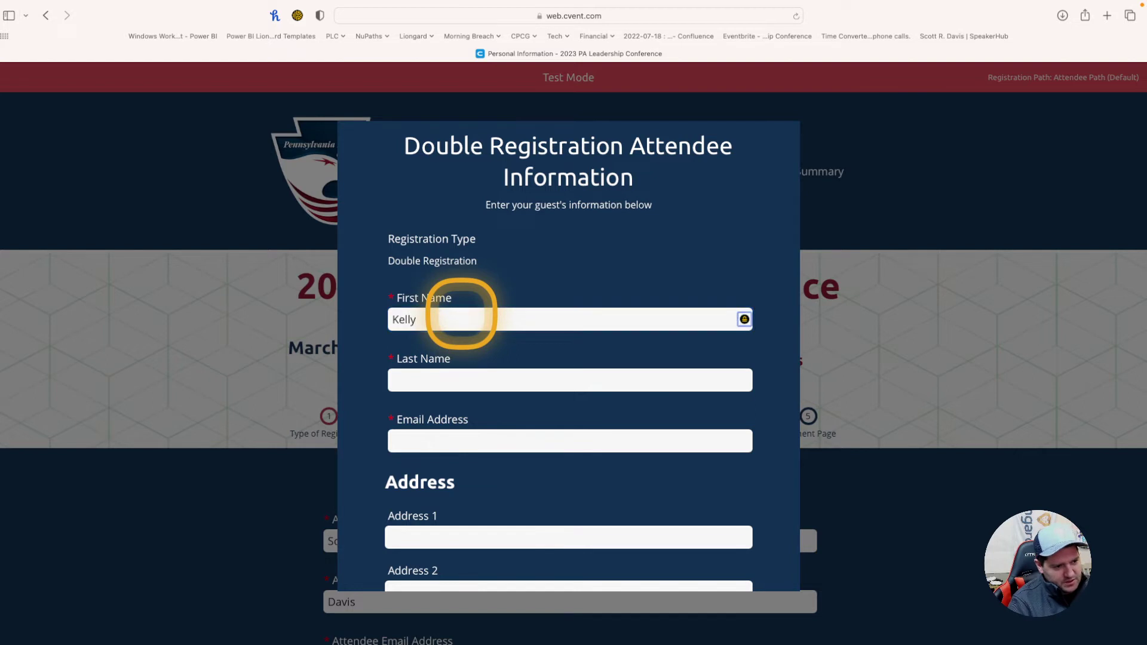
{"action": "key", "text": "Tab"}
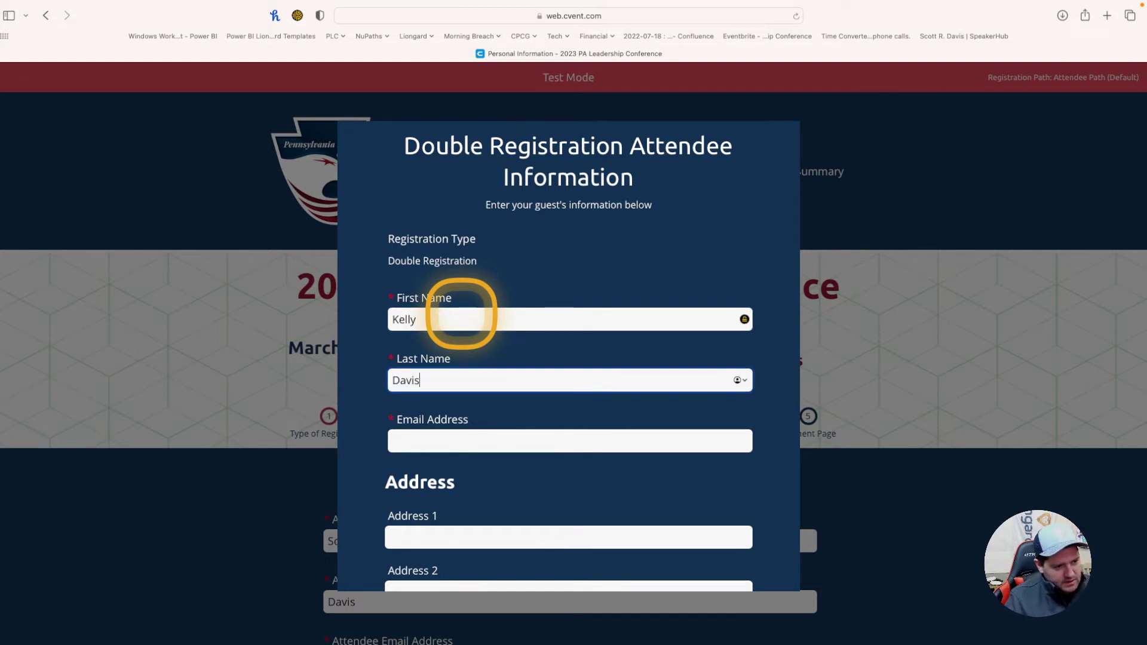
{"action": "scroll", "coordinate": [451, 320], "scroll_direction": "down", "scroll_amount": 3}
{"action": "left_click", "coordinate": [440, 359]}
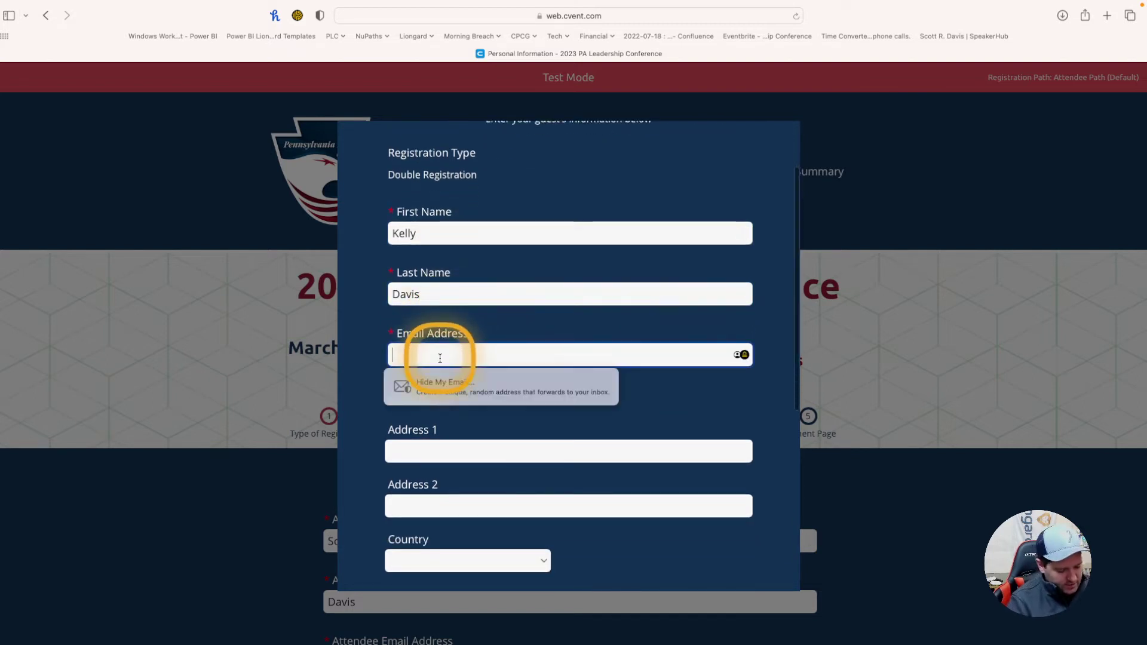
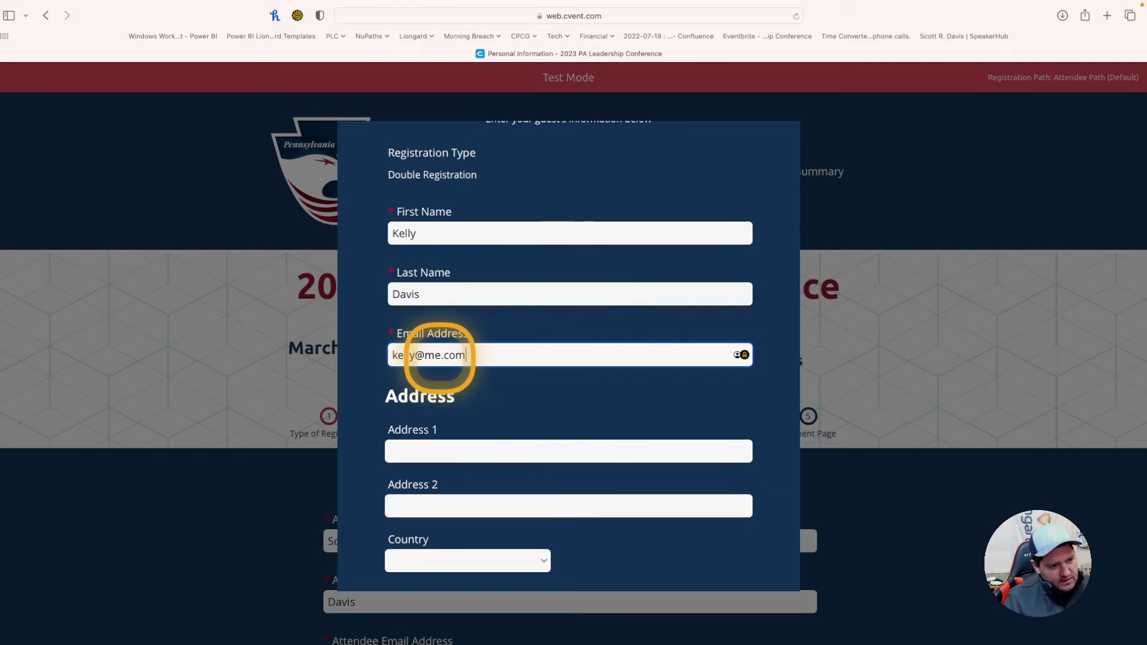
Step: Skip the guest's company and job title and add the guest to the registration
{"action": "scroll", "coordinate": [440, 358], "scroll_direction": "down", "scroll_amount": 7}
{"action": "scroll", "coordinate": [509, 387], "scroll_direction": "down", "scroll_amount": 5}
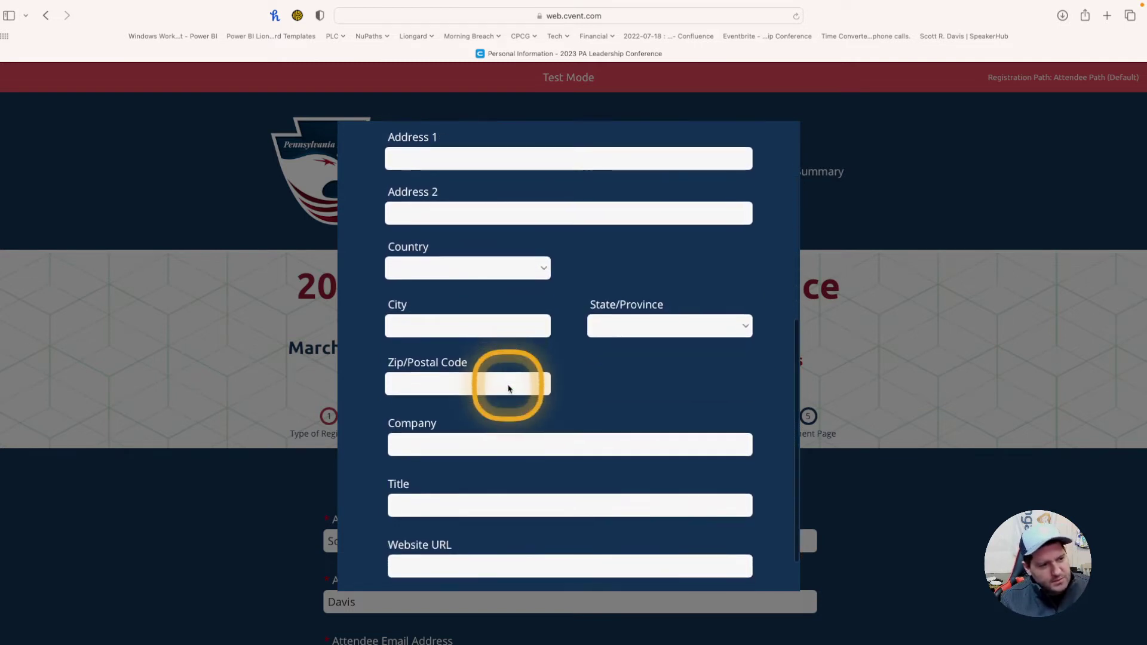
{"action": "left_click", "coordinate": [438, 388]}
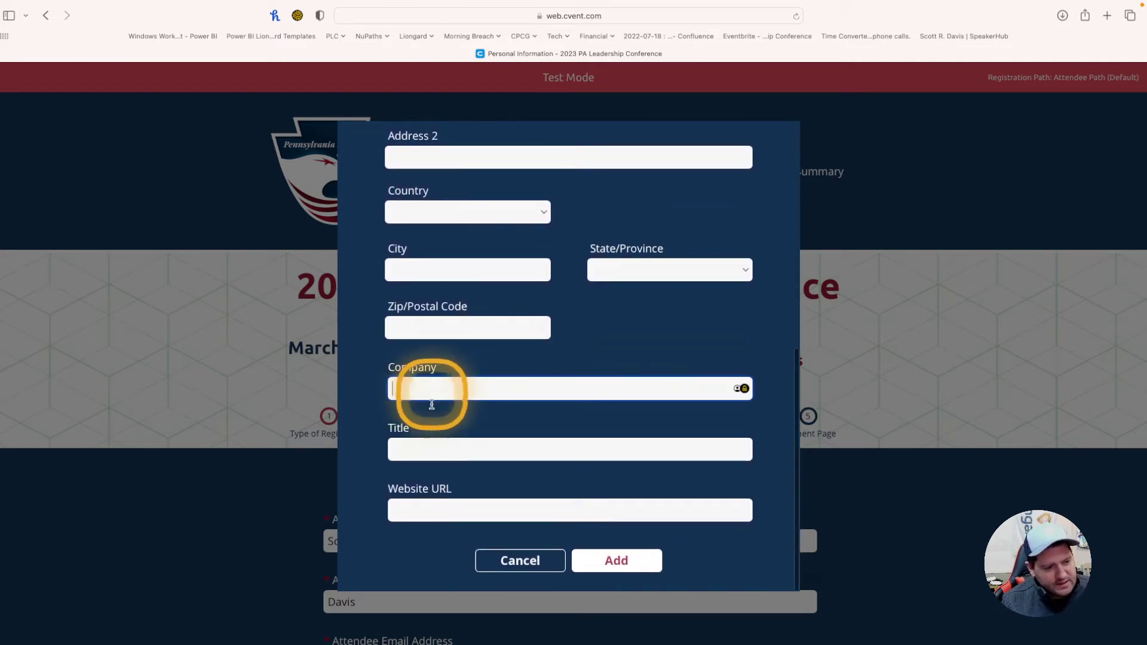
{"action": "left_click", "coordinate": [434, 453]}
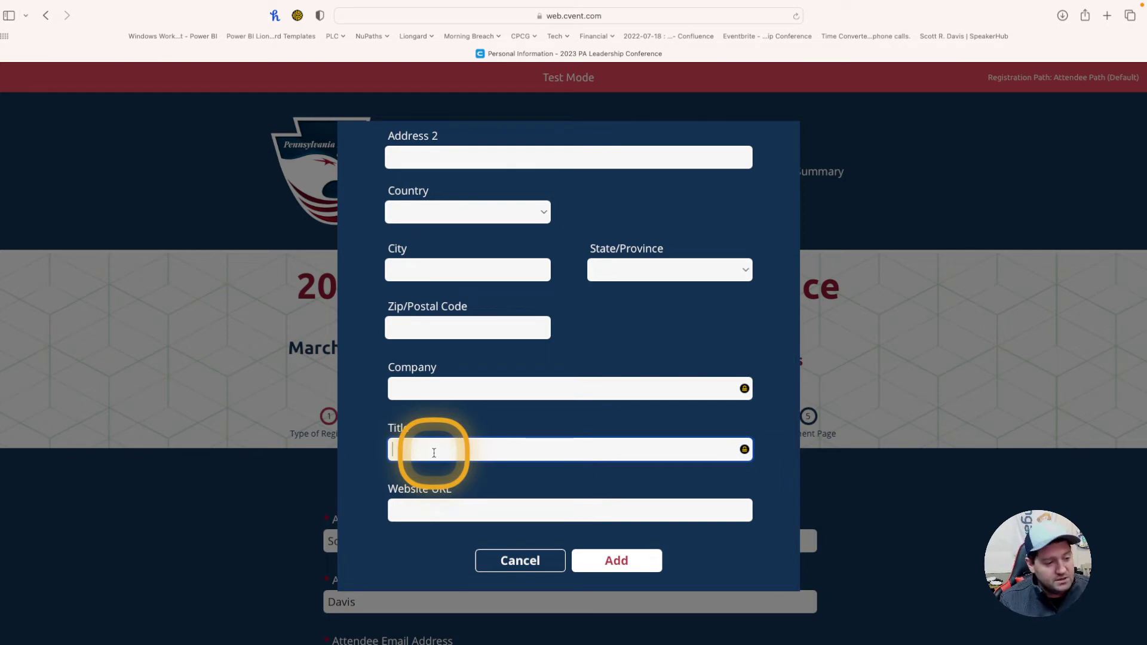
{"action": "left_click", "coordinate": [621, 559]}
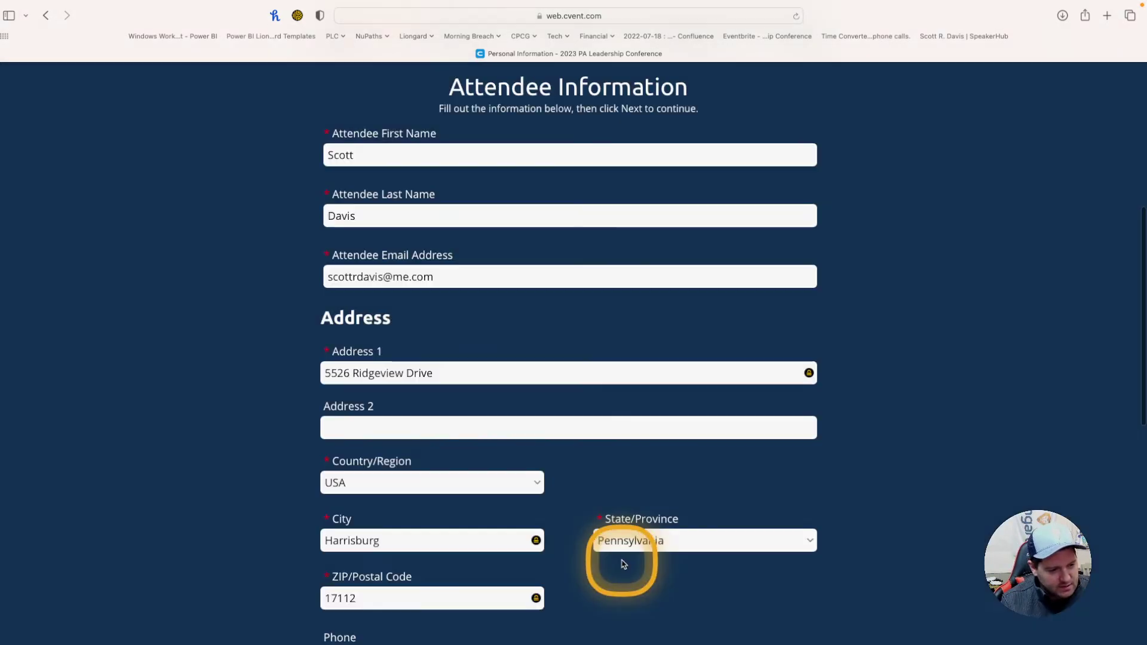
{"action": "scroll", "coordinate": [624, 564], "scroll_direction": "down", "scroll_amount": 10}
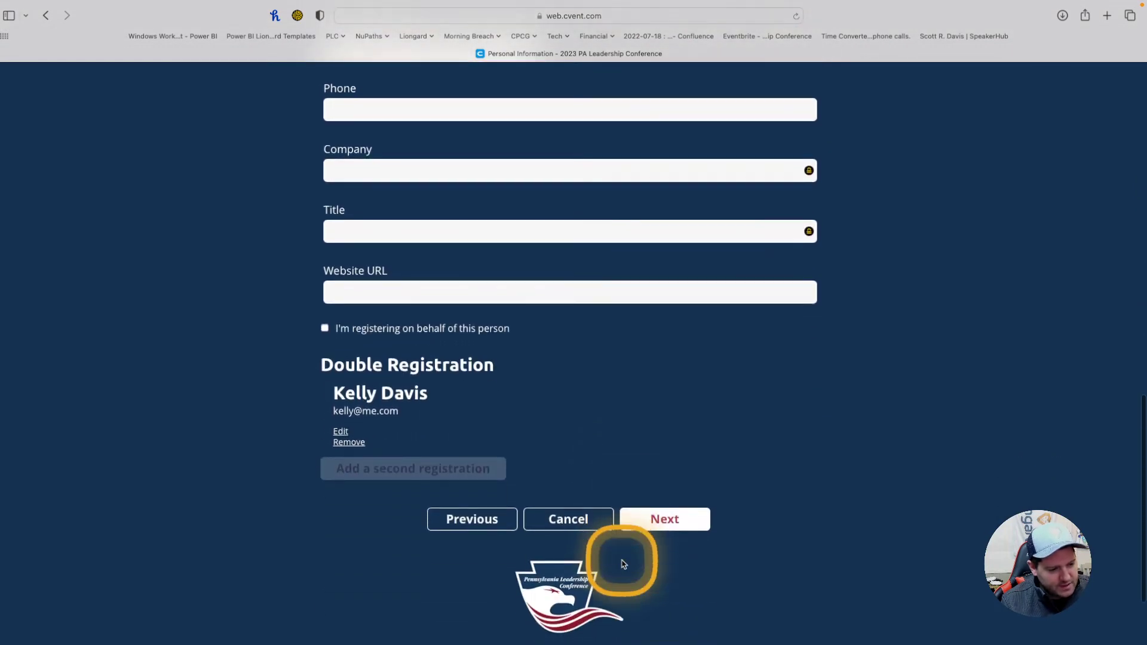
Step: Go to the Admission Item step and review the four registration options and prices
{"action": "left_click", "coordinate": [668, 495]}
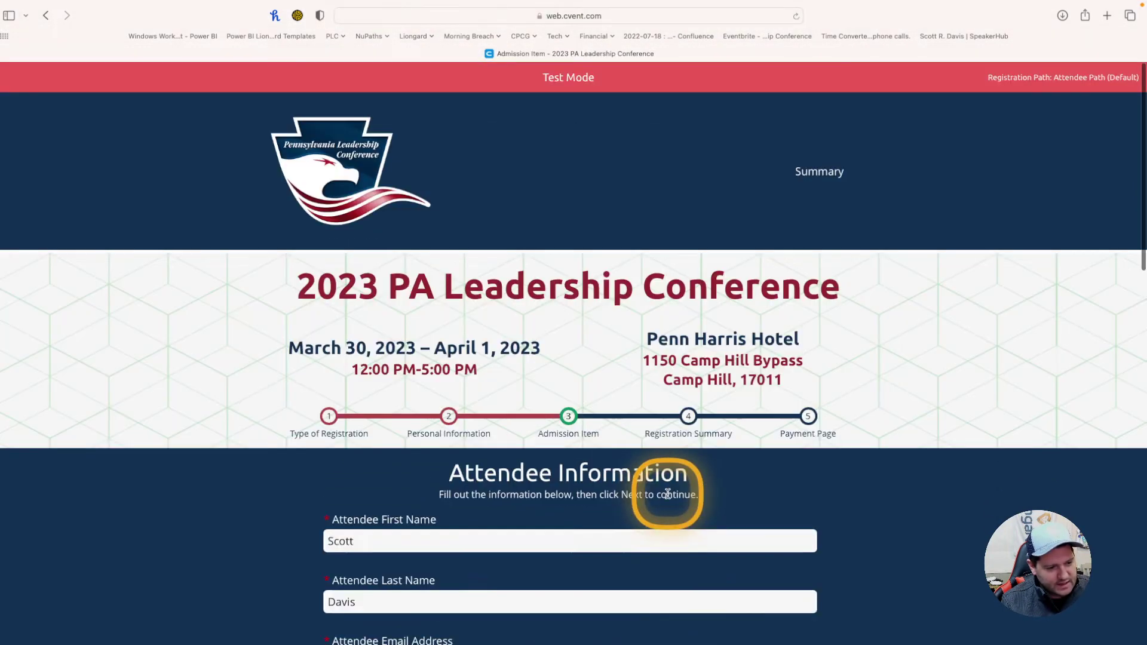
{"action": "scroll", "coordinate": [950, 492], "scroll_direction": "down", "scroll_amount": 3}
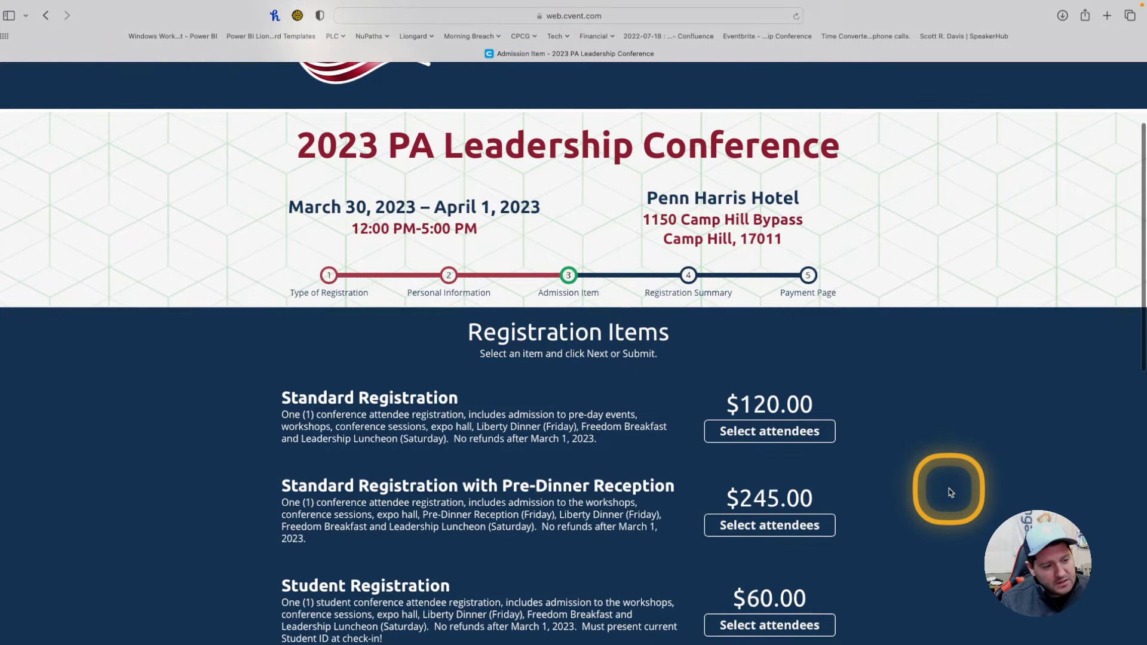
{"action": "scroll", "coordinate": [950, 492], "scroll_direction": "down", "scroll_amount": 4}
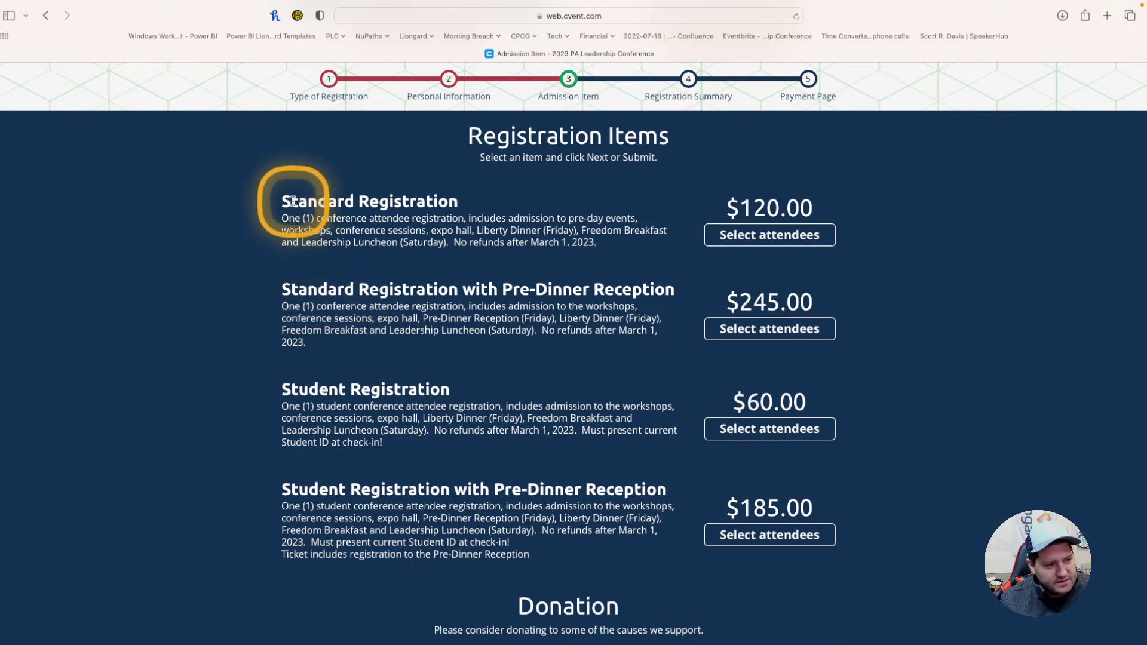
{"action": "left_click_drag", "start_coordinate": [293, 199], "coordinate": [454, 192]}
{"action": "left_click_drag", "start_coordinate": [317, 289], "coordinate": [605, 290]}
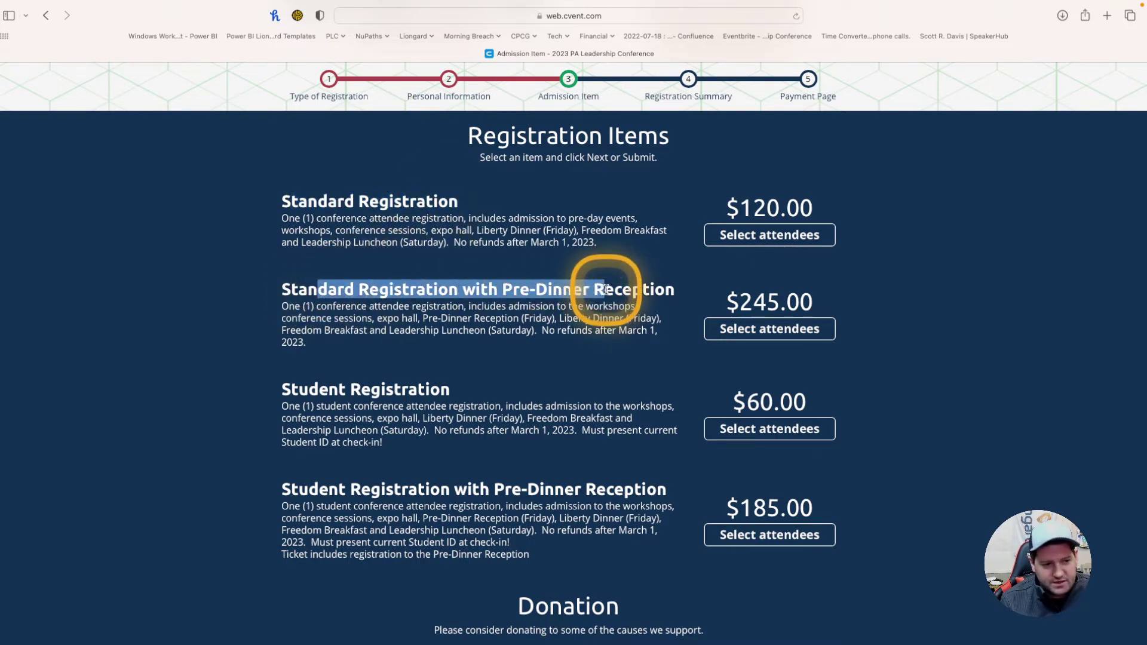
{"action": "left_click_drag", "start_coordinate": [299, 389], "coordinate": [415, 387]}
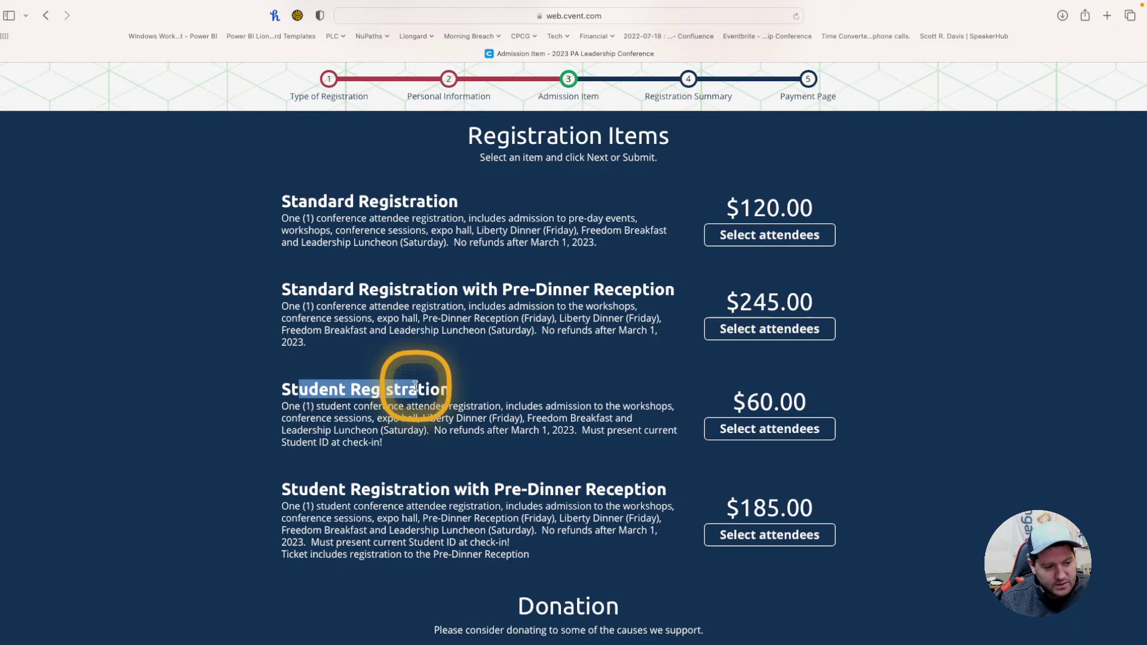
{"action": "left_click_drag", "start_coordinate": [328, 489], "coordinate": [629, 481]}
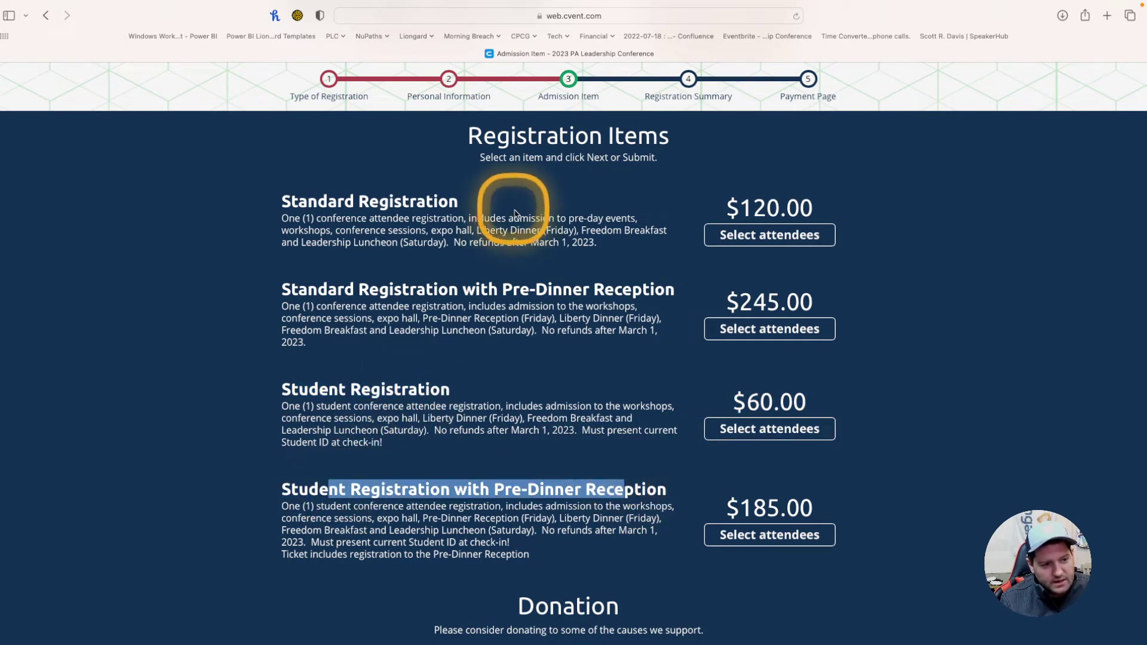
{"action": "left_click", "coordinate": [538, 289]}
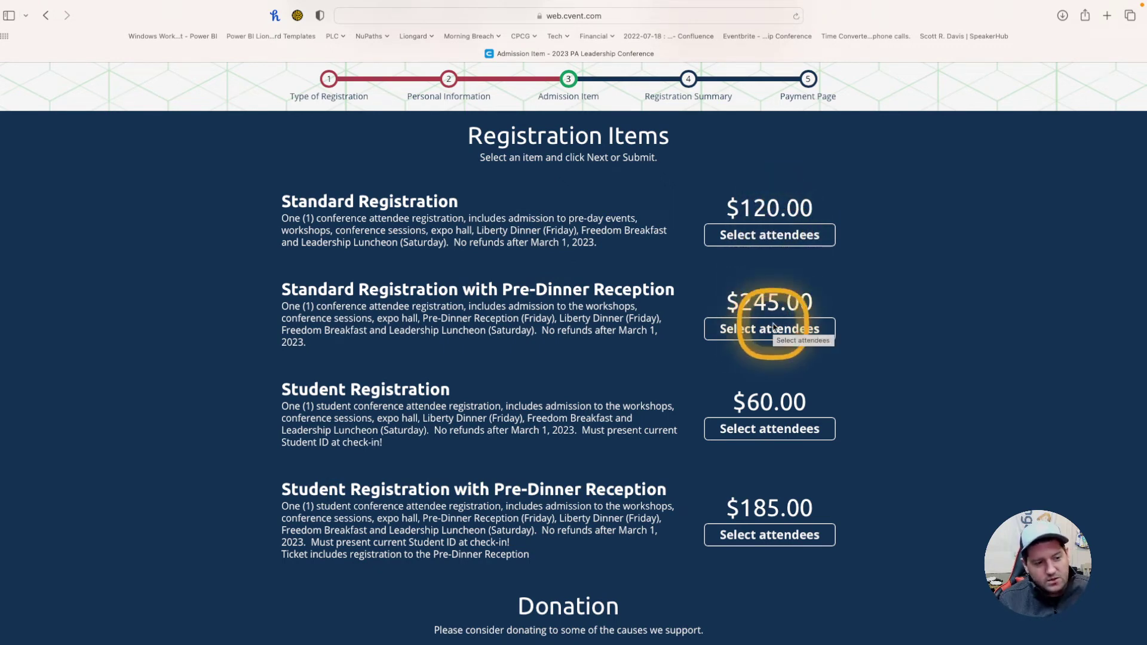
Step: Try both attendees on the reception option, then compare Standard Registration attendee prices
{"action": "left_click", "coordinate": [773, 327]}
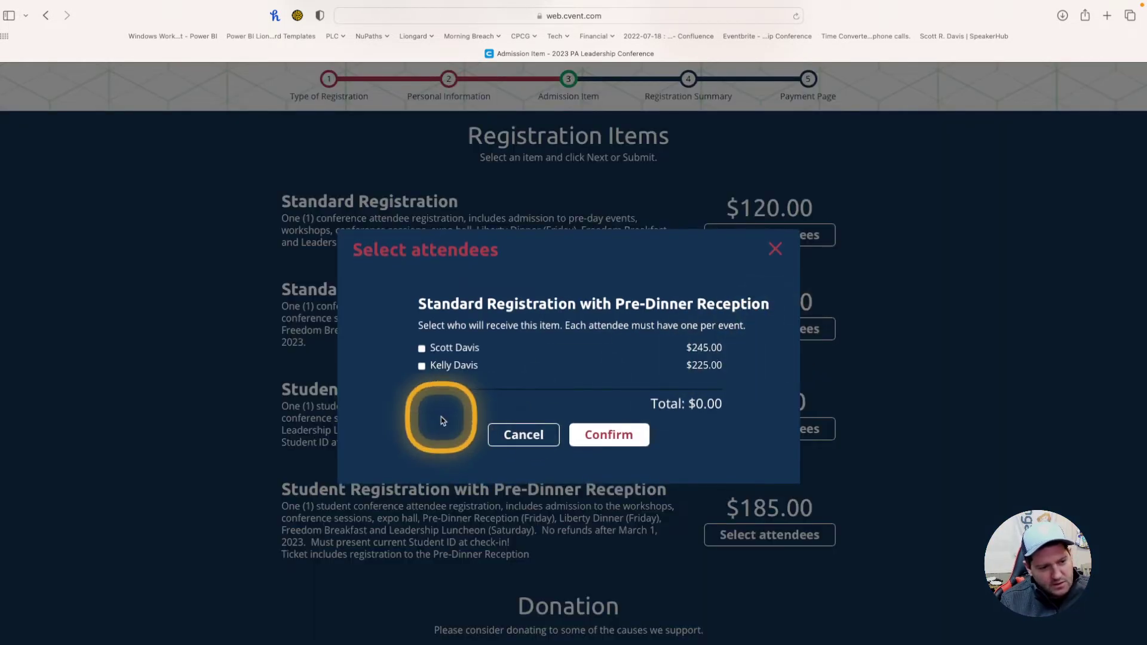
{"action": "left_click", "coordinate": [422, 349]}
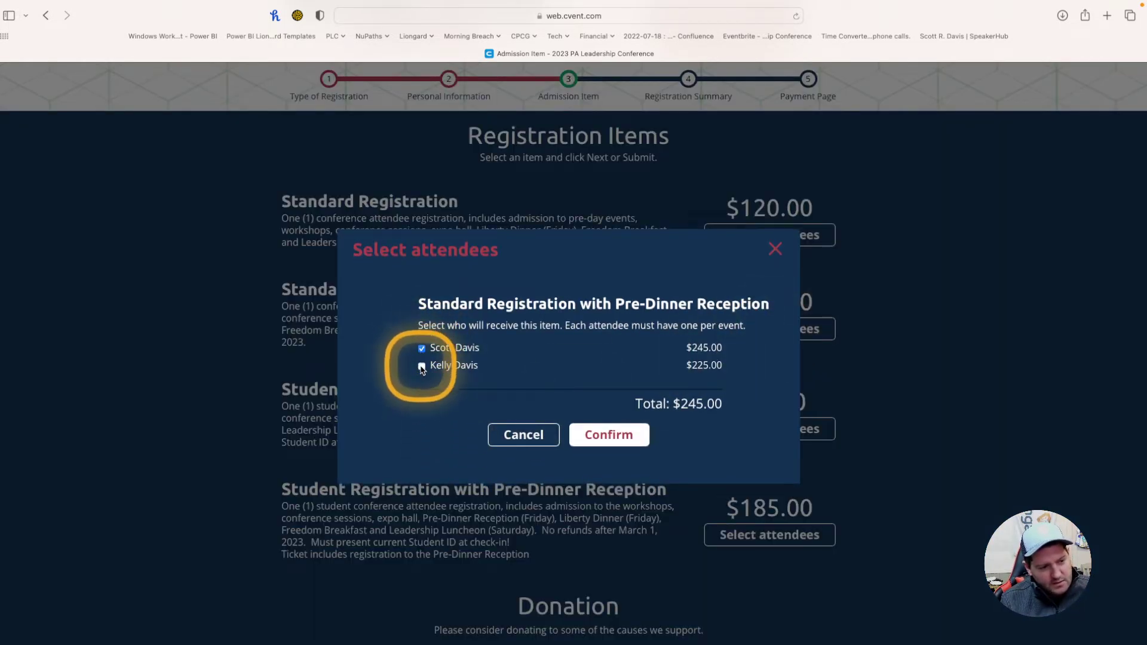
{"action": "left_click", "coordinate": [421, 367]}
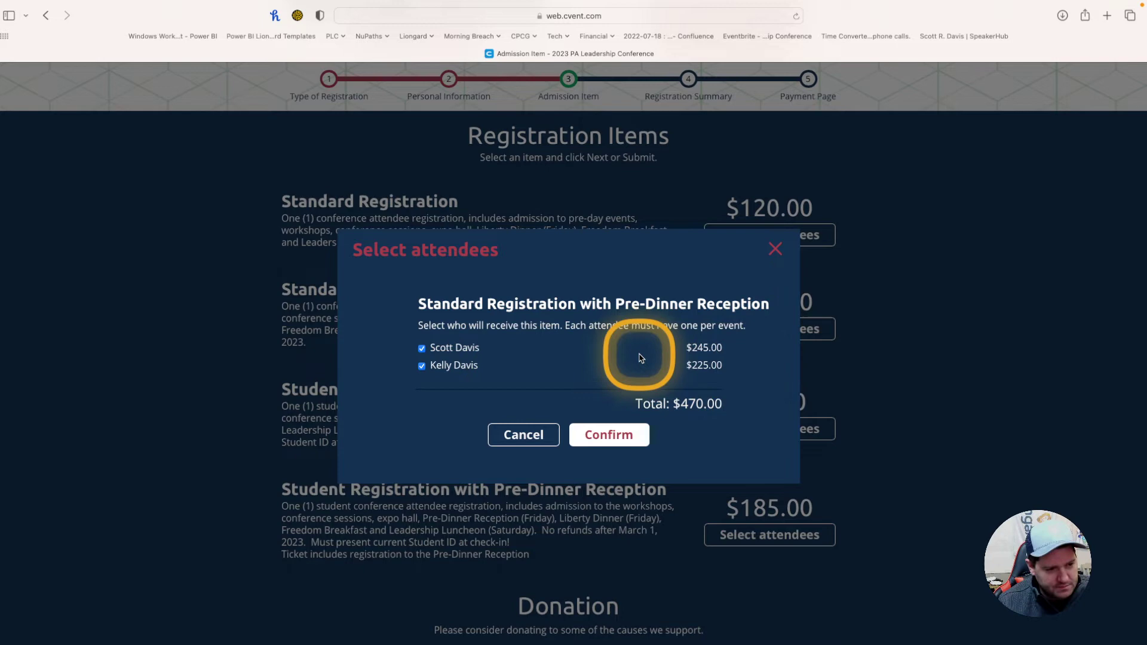
{"action": "left_click", "coordinate": [525, 435]}
{"action": "left_click", "coordinate": [777, 185]}
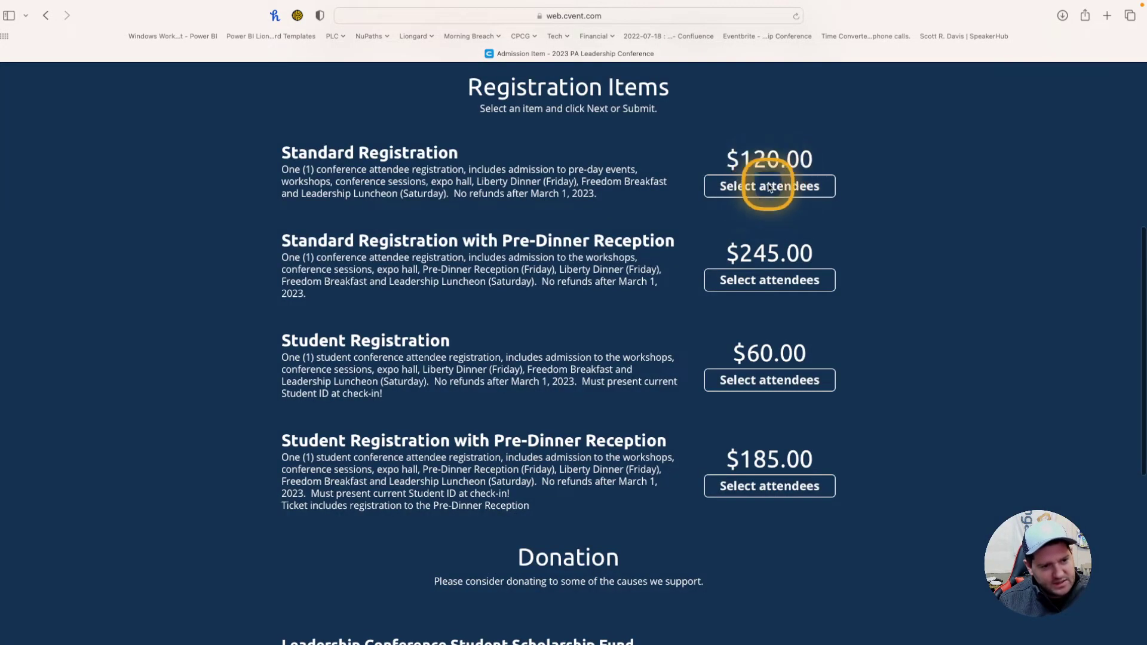
{"action": "left_click_drag", "start_coordinate": [724, 348], "coordinate": [675, 359]}
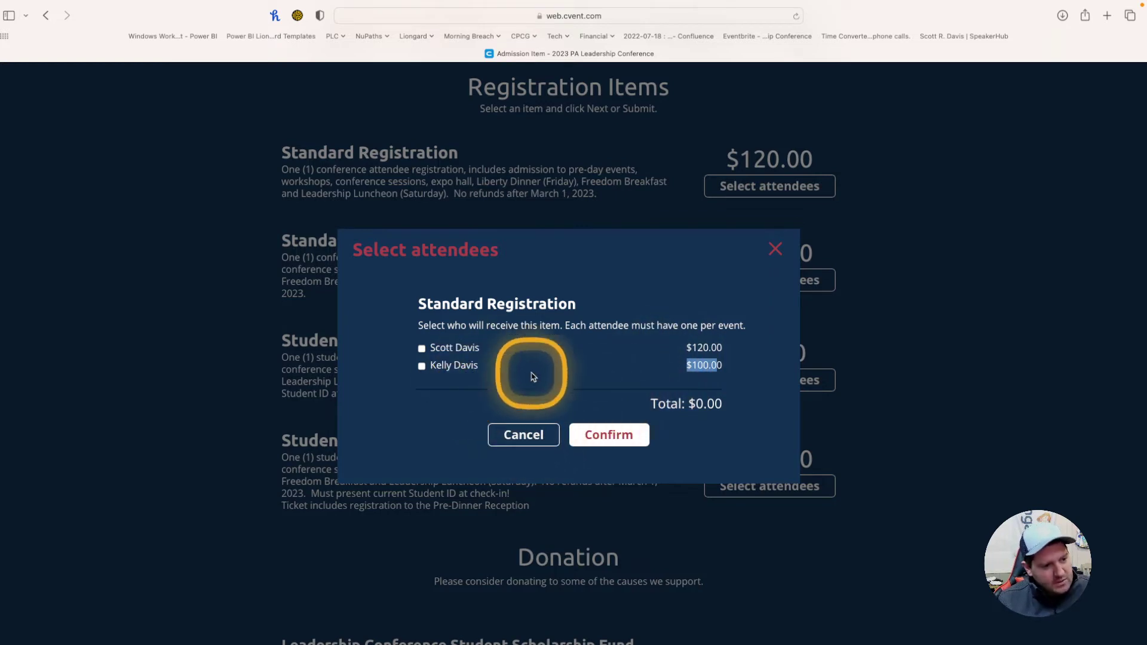
{"action": "left_click", "coordinate": [537, 434]}
Step: Tick both attendees for Standard Registration with Pre-Dinner Reception and confirm
{"action": "left_click", "coordinate": [758, 278]}
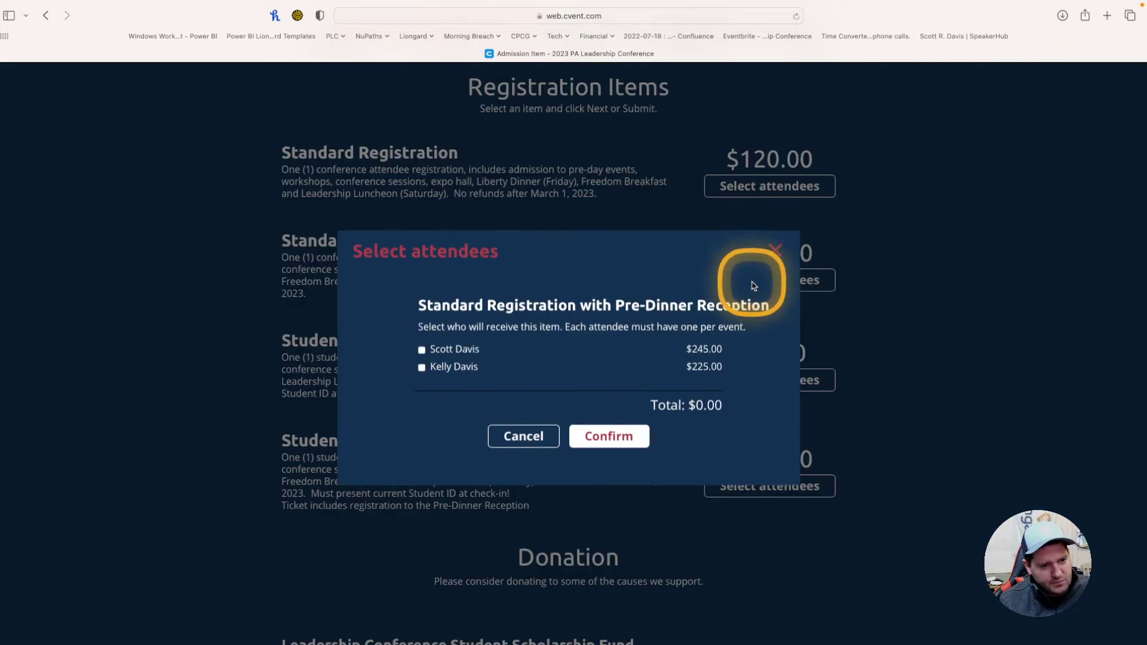
{"action": "left_click", "coordinate": [422, 349]}
{"action": "left_click", "coordinate": [421, 366]}
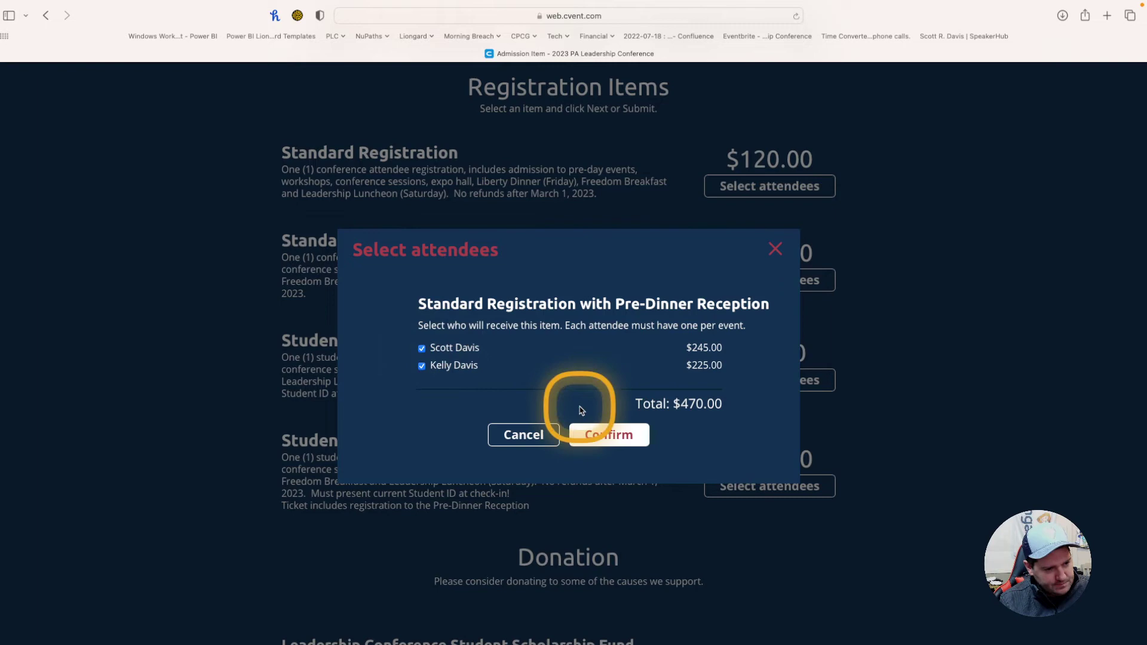
{"action": "left_click", "coordinate": [600, 438]}
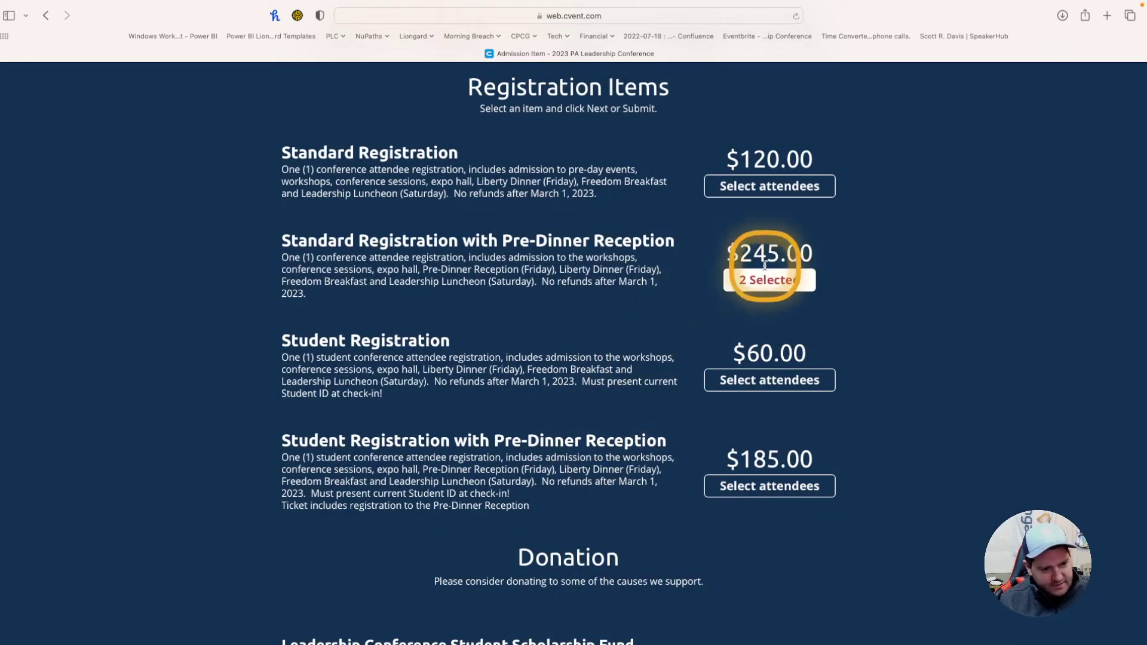
Step: Enter a 25 Student Scholarship Fund donation and continue to the Registration Summary
{"action": "scroll", "coordinate": [603, 428], "scroll_direction": "down", "scroll_amount": 5}
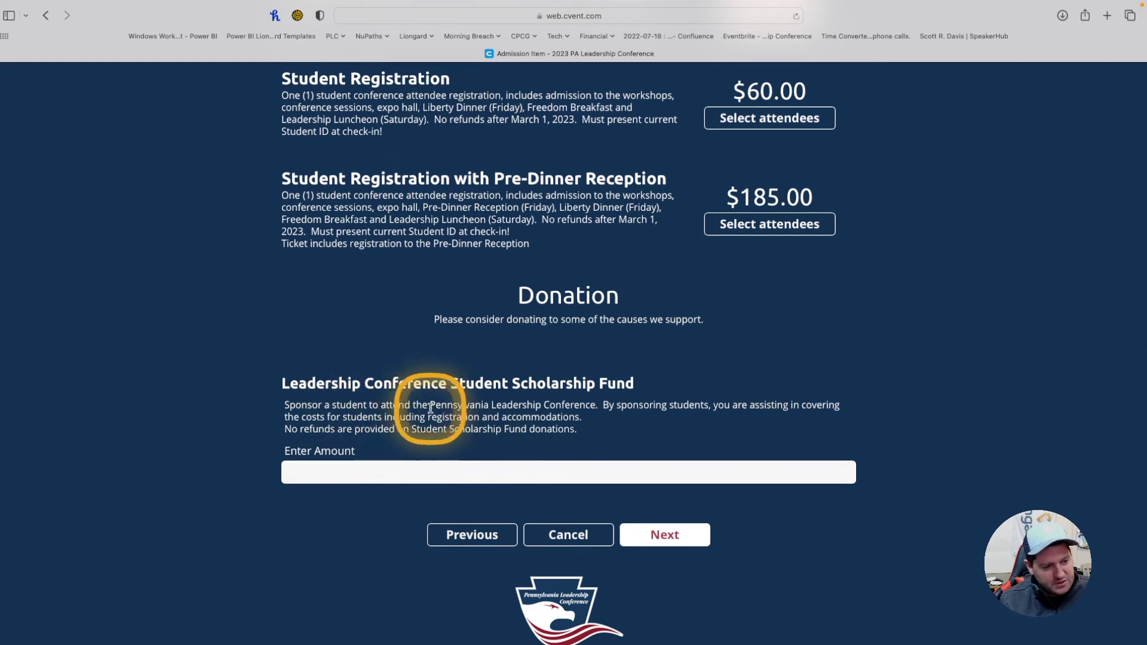
{"action": "left_click", "coordinate": [437, 466]}
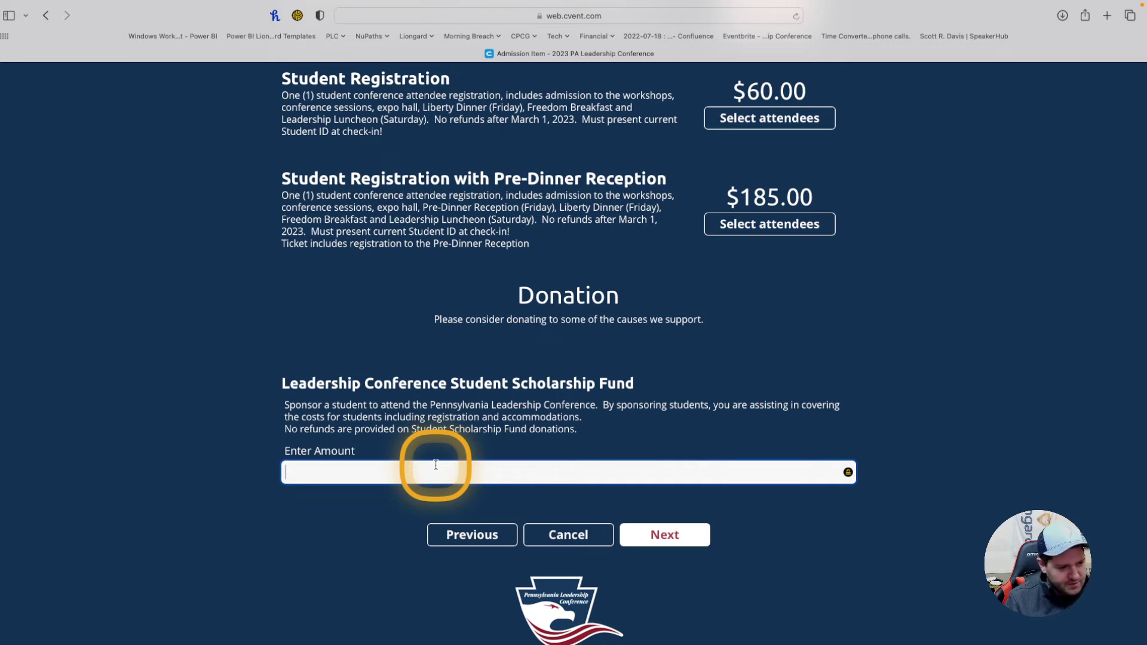
{"action": "type", "text": "25"}
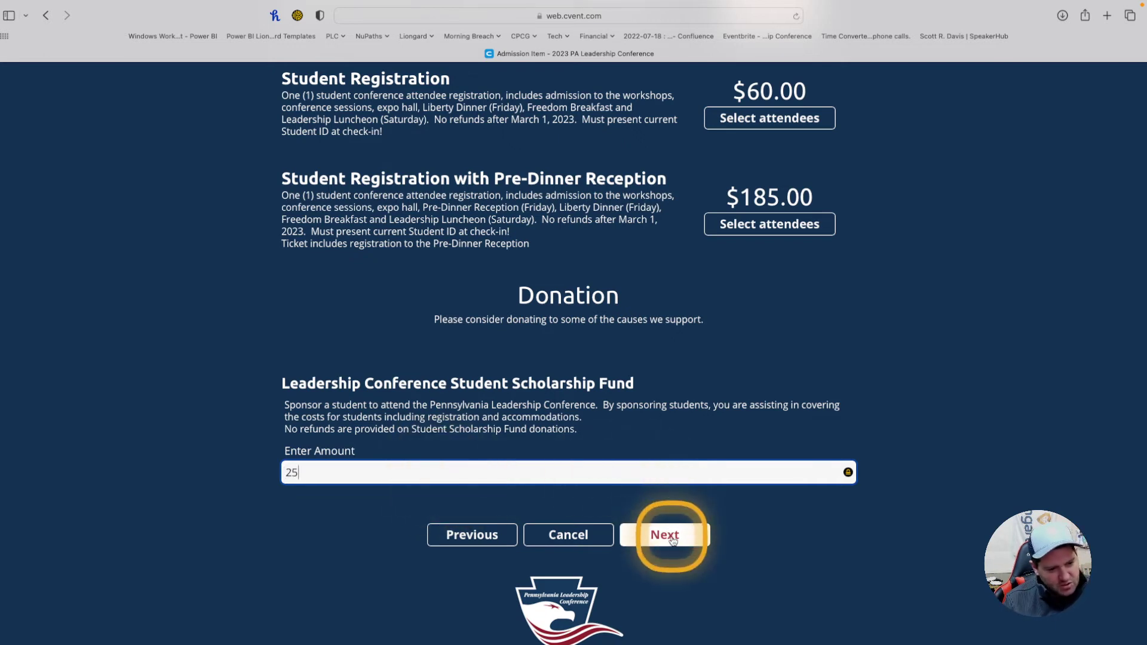
{"action": "left_click", "coordinate": [673, 541]}
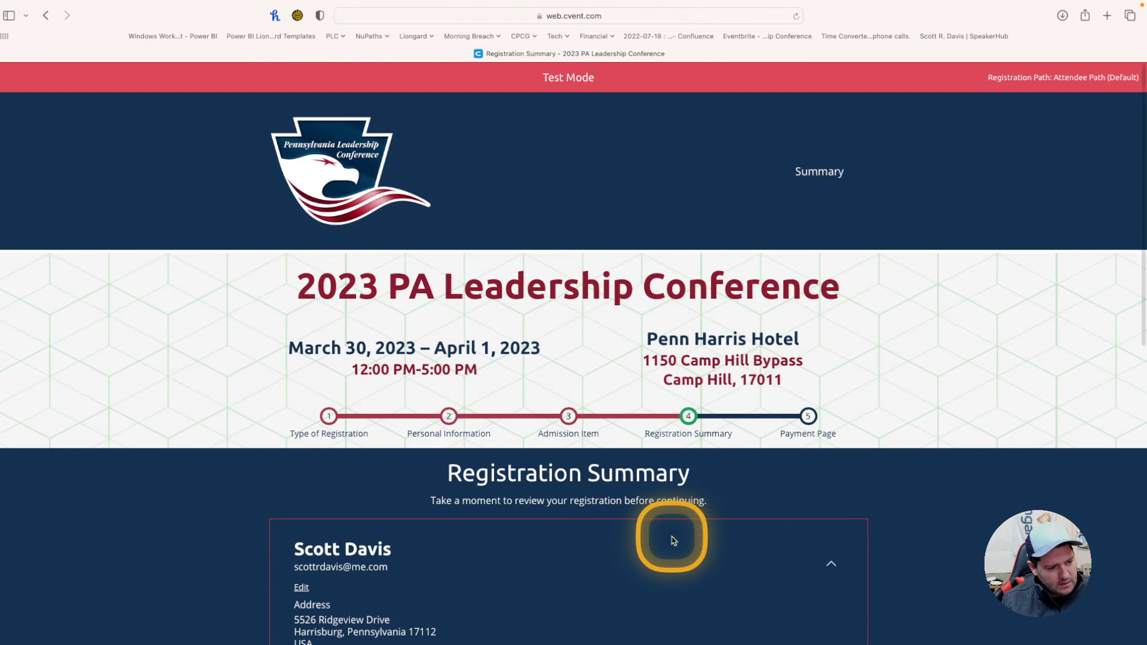
Step: Review the summary, expanding the guest's $225.00 agenda, then continue to the Payment Page
{"action": "scroll", "coordinate": [674, 541], "scroll_direction": "down", "scroll_amount": 5}
{"action": "scroll", "coordinate": [674, 541], "scroll_direction": "down", "scroll_amount": 3}
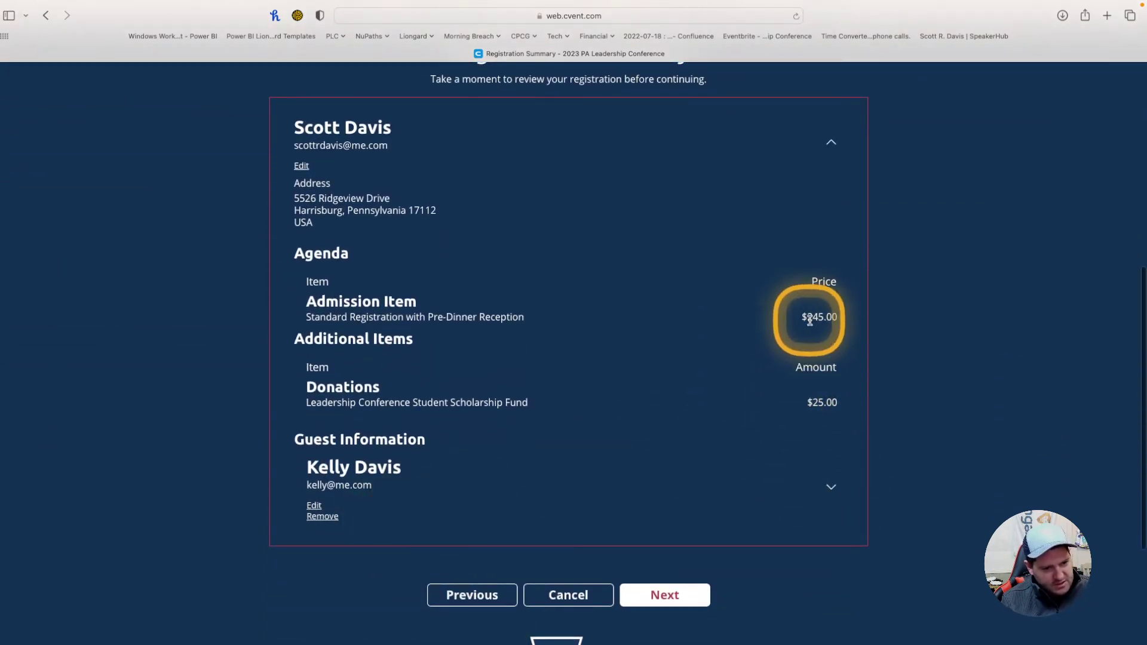
{"action": "left_click", "coordinate": [832, 486]}
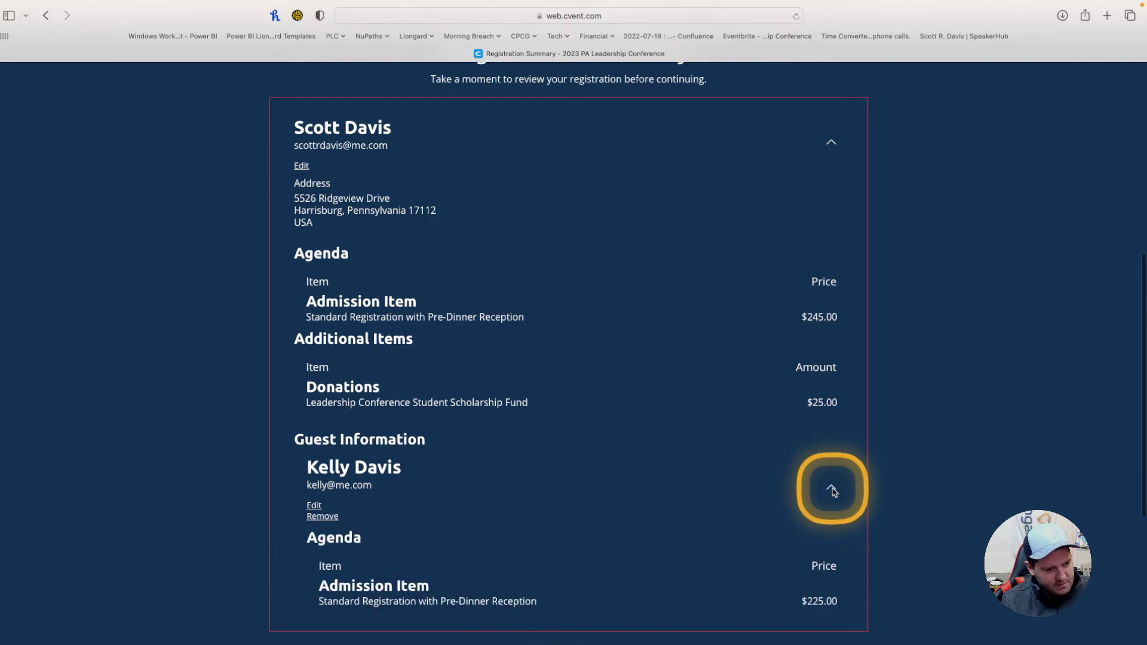
{"action": "scroll", "coordinate": [834, 492], "scroll_direction": "down", "scroll_amount": 2}
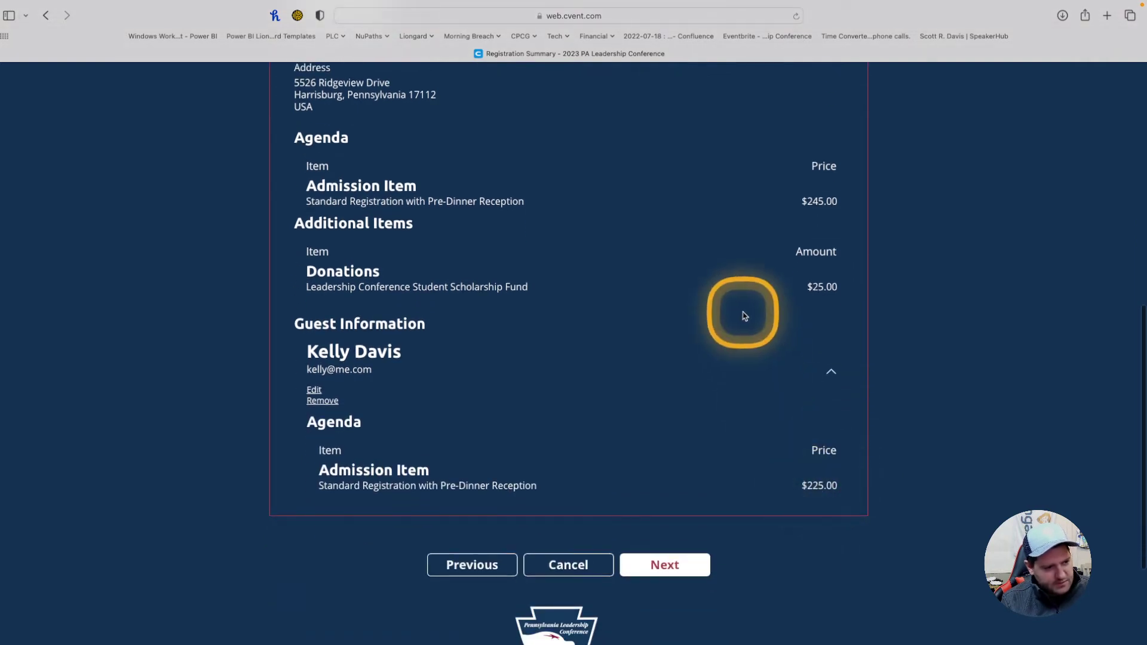
{"action": "left_click", "coordinate": [662, 565]}
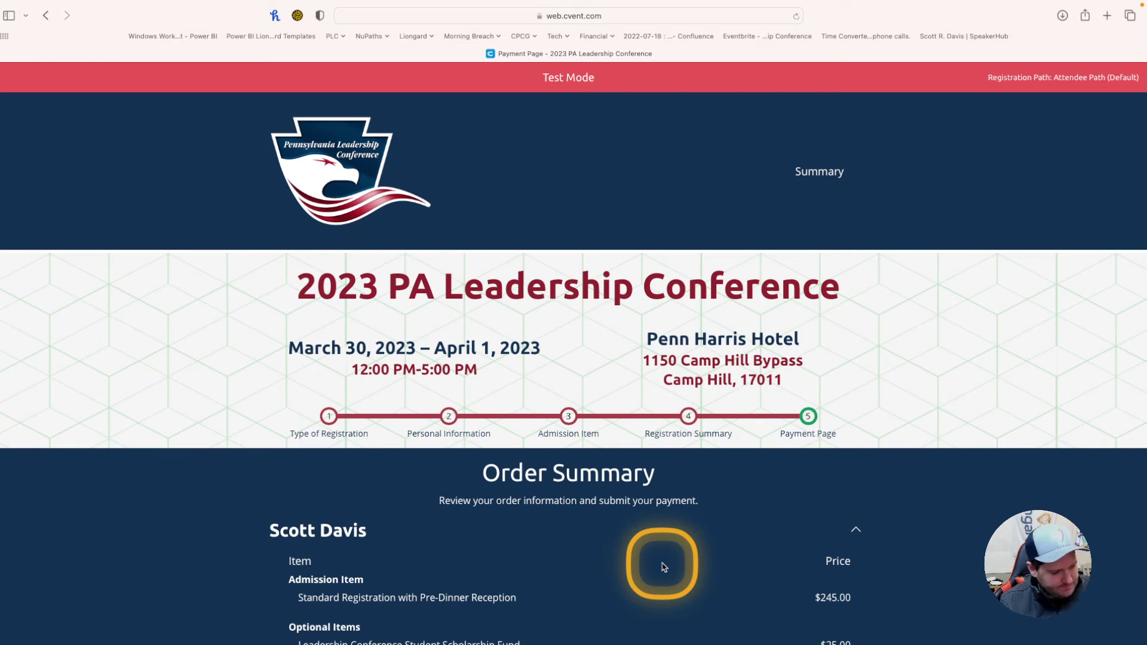
{"action": "scroll", "coordinate": [663, 567], "scroll_direction": "down", "scroll_amount": 7}
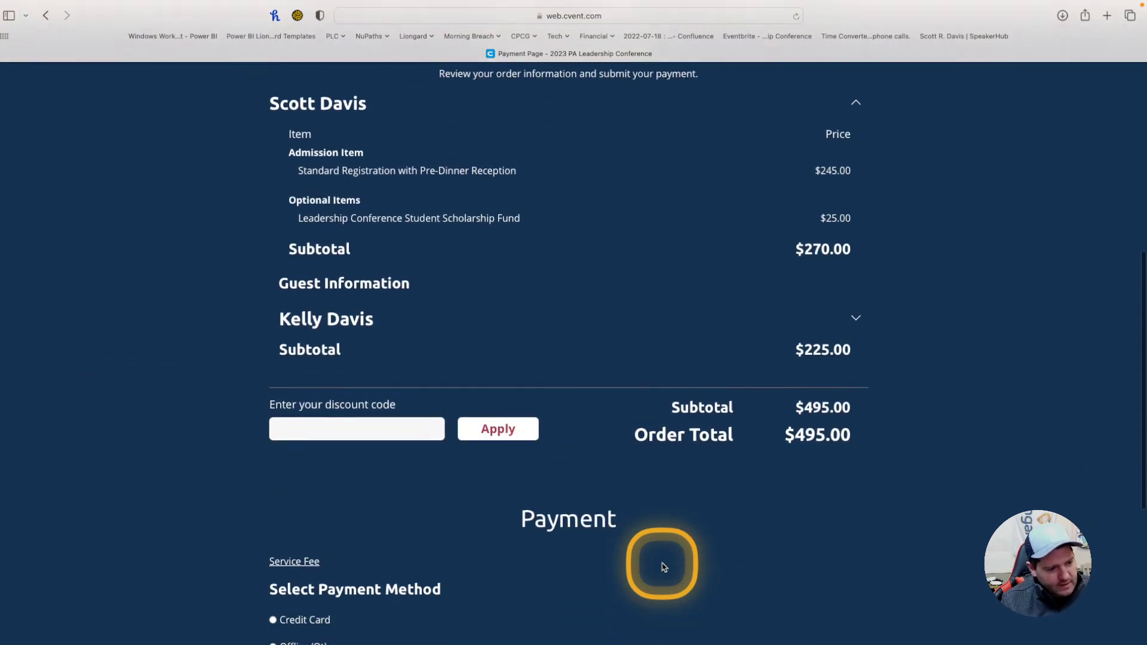
{"action": "scroll", "coordinate": [662, 567], "scroll_direction": "down", "scroll_amount": 1}
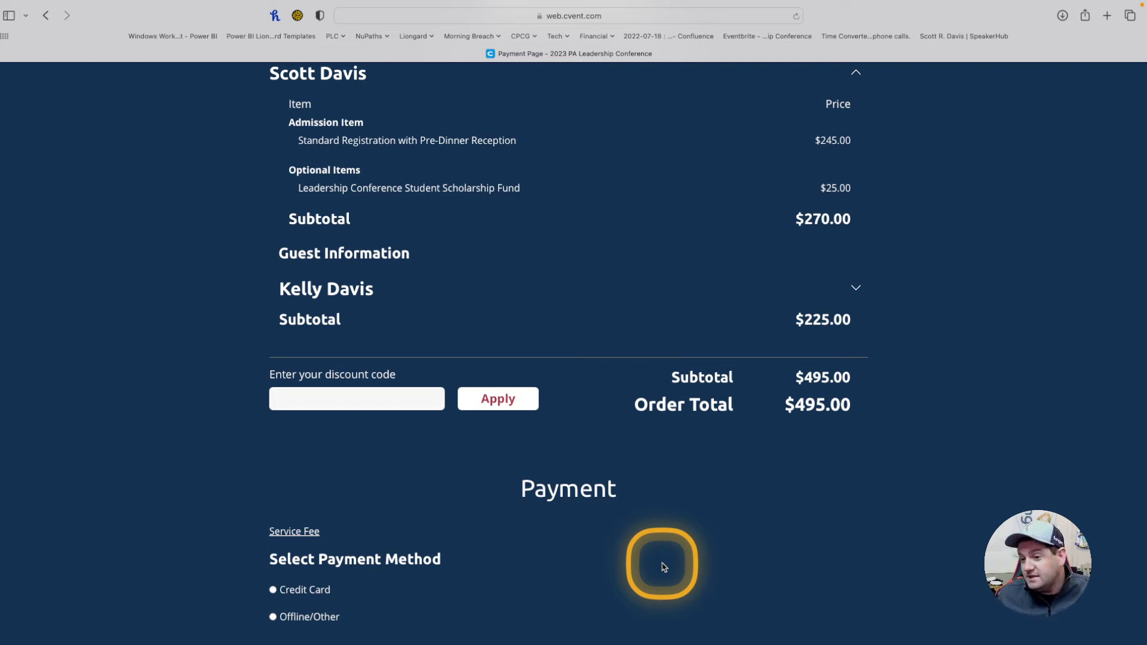
{"action": "scroll", "coordinate": [663, 566], "scroll_direction": "down", "scroll_amount": 5}
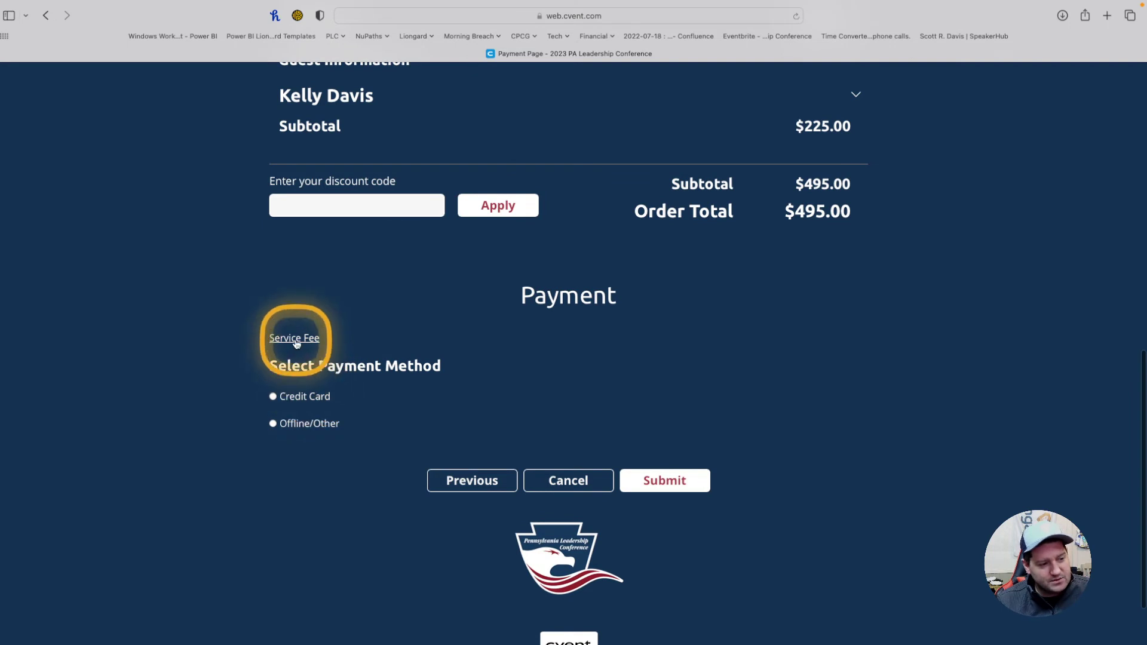
Step: Check the flat $15.00 service fee for each payment type, then close the list
{"action": "left_click", "coordinate": [295, 339]}
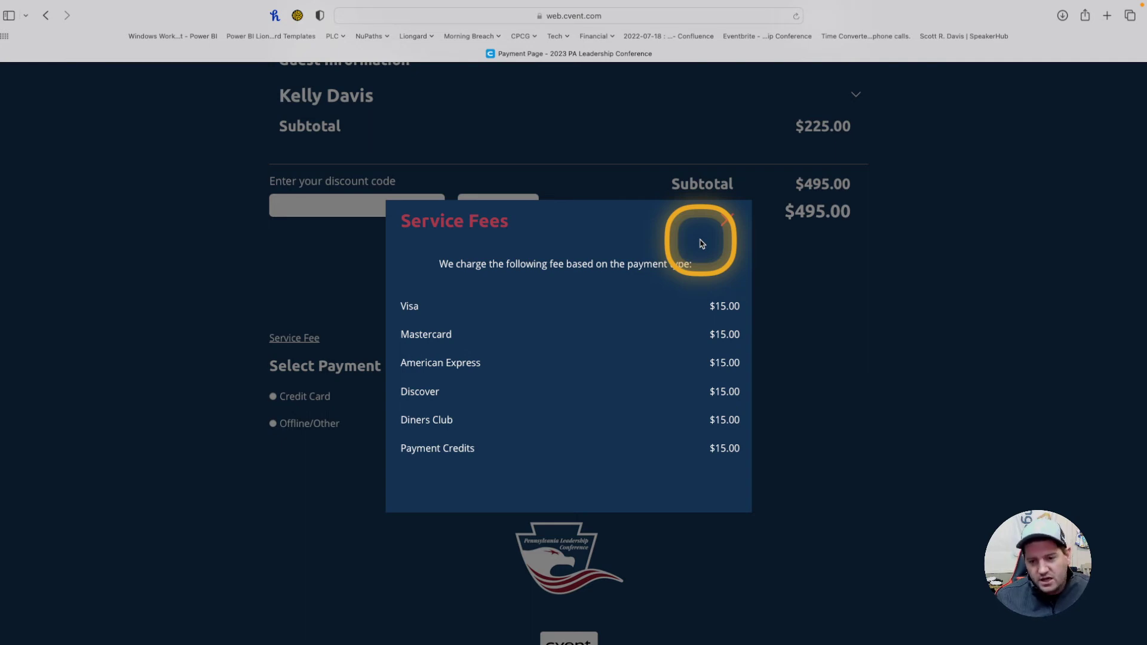
{"action": "left_click", "coordinate": [728, 219]}
{"action": "scroll", "coordinate": [350, 347], "scroll_direction": "up", "scroll_amount": 5}
{"action": "scroll", "coordinate": [350, 347], "scroll_direction": "down", "scroll_amount": 5}
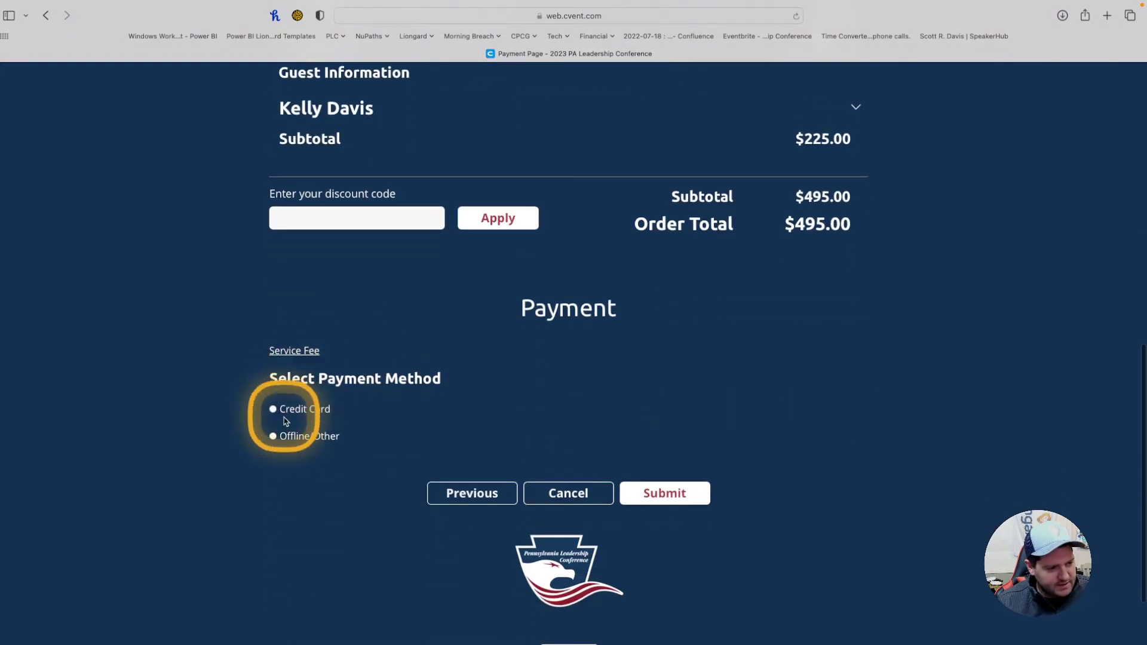
Step: Pay by Credit Card, pasting the test card number with expiry 12/25 and its security code
{"action": "left_click", "coordinate": [272, 407]}
{"action": "scroll", "coordinate": [426, 403], "scroll_direction": "down", "scroll_amount": 3}
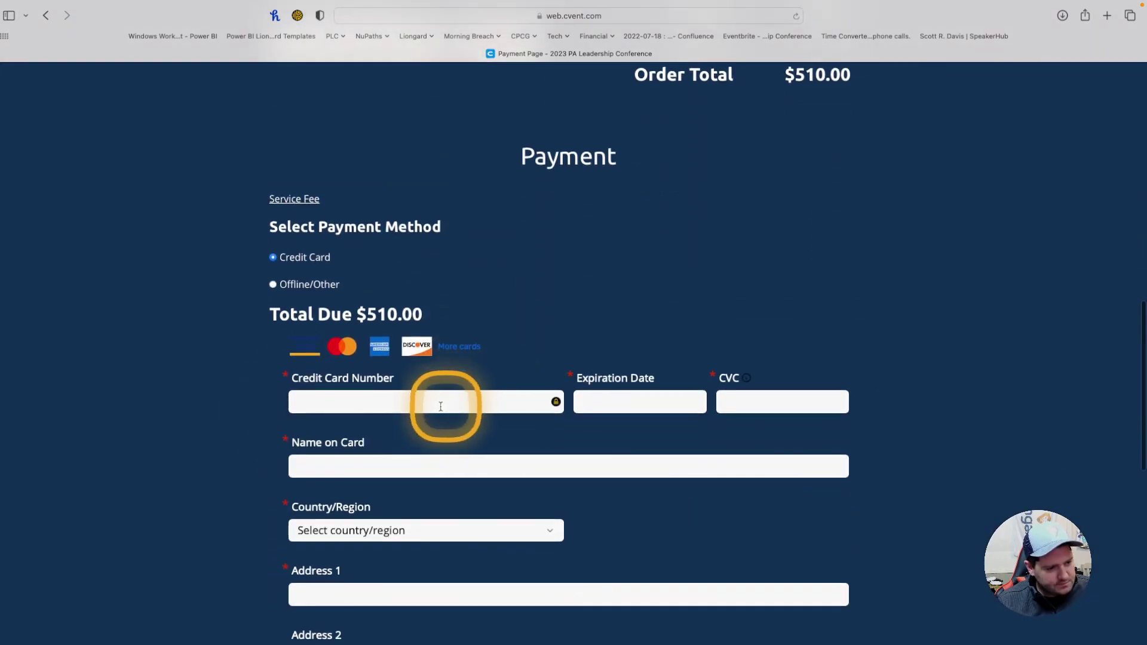
{"action": "left_click", "coordinate": [380, 405]}
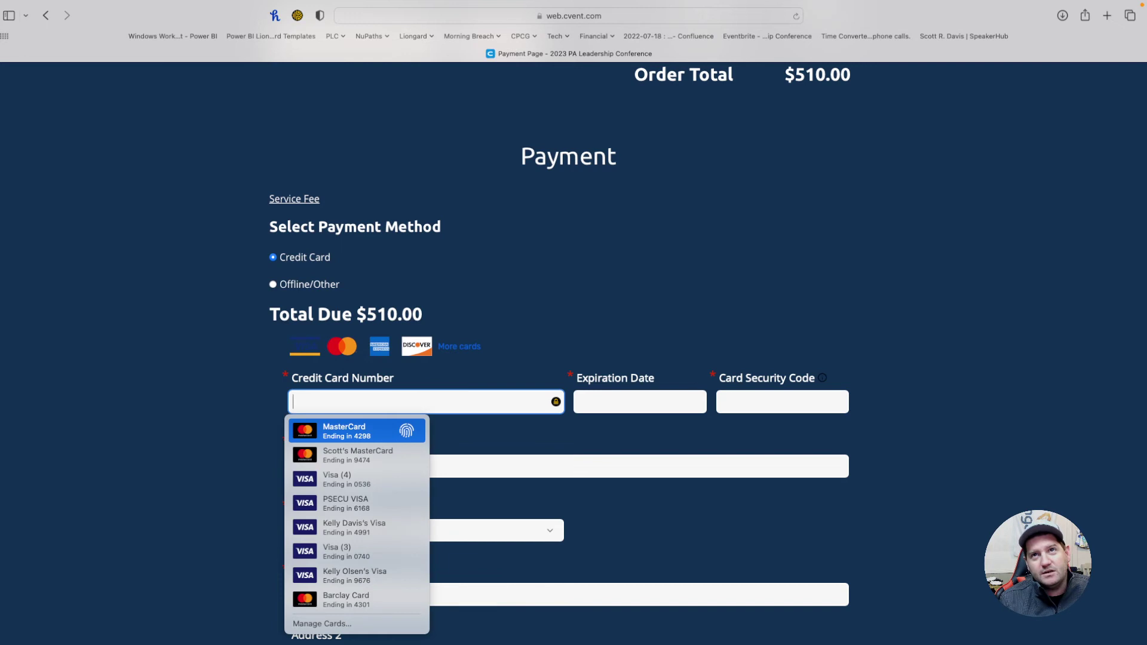
{"action": "key", "text": "Return"}
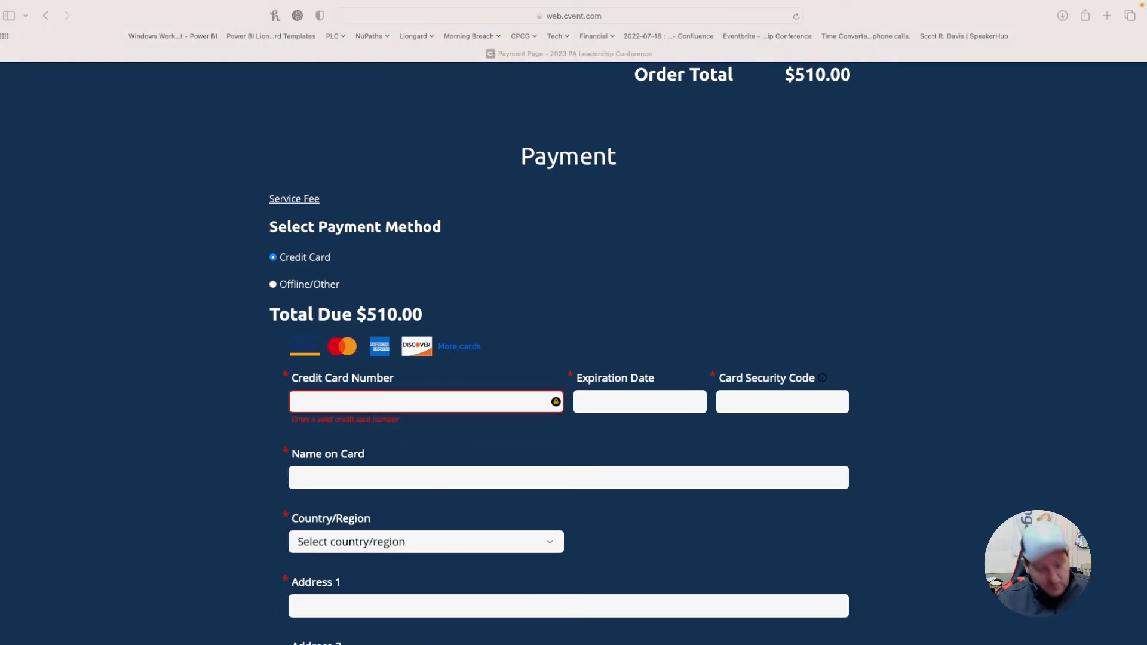
{"action": "left_click", "coordinate": [423, 402]}
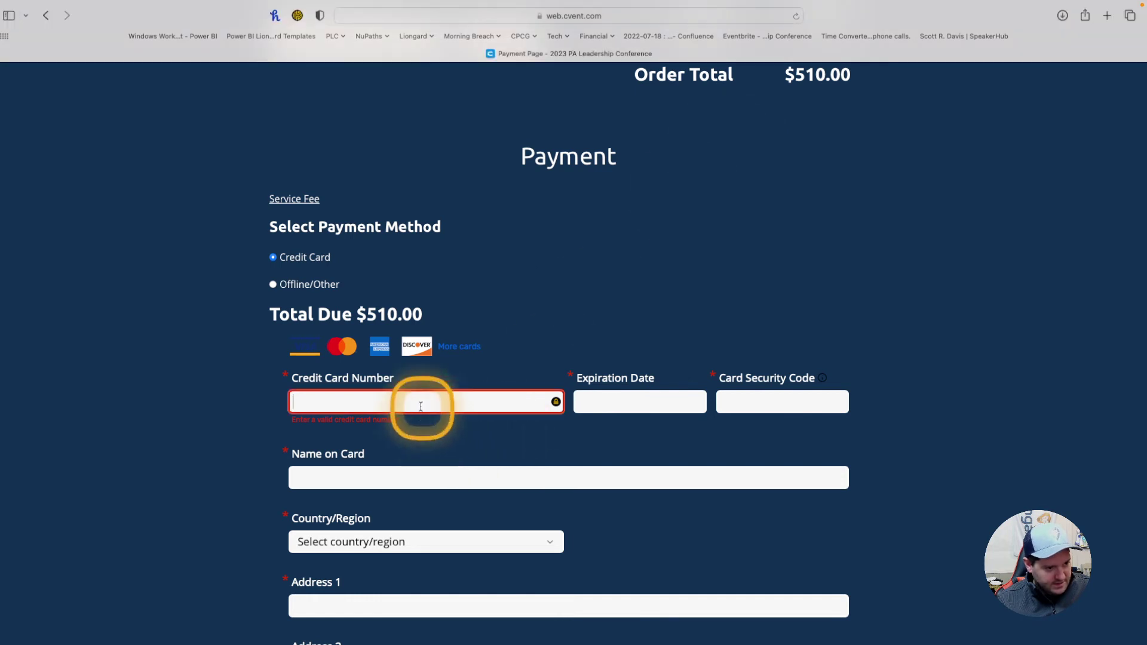
{"action": "key", "text": "super+v"}
{"action": "left_click", "coordinate": [606, 401]}
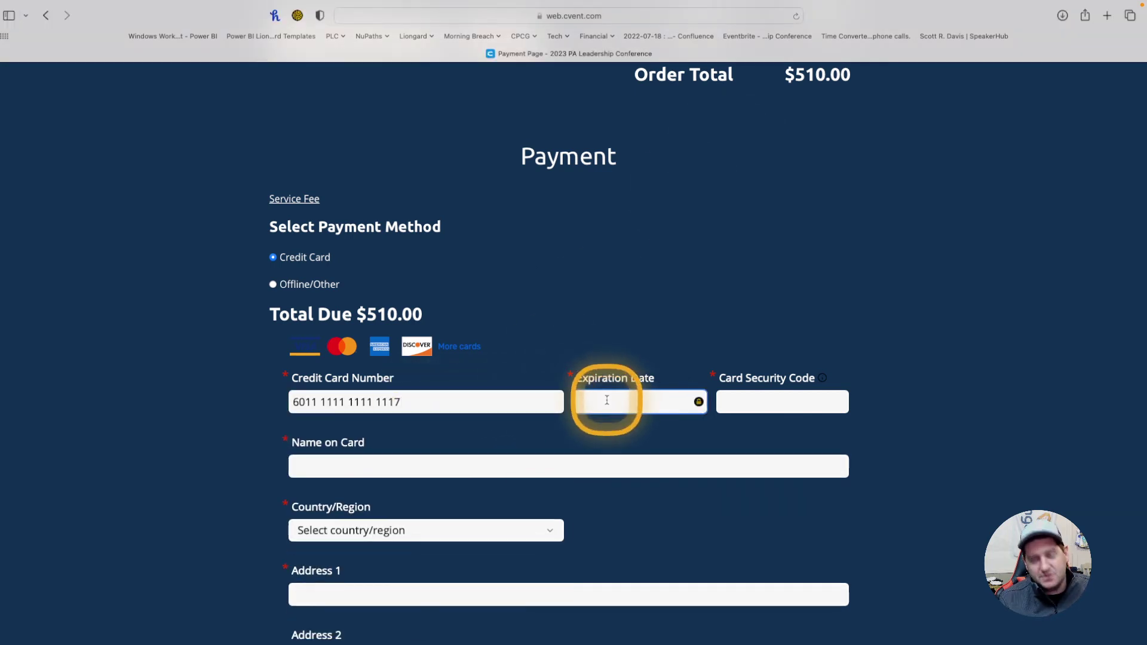
{"action": "type", "text": "12/25"}
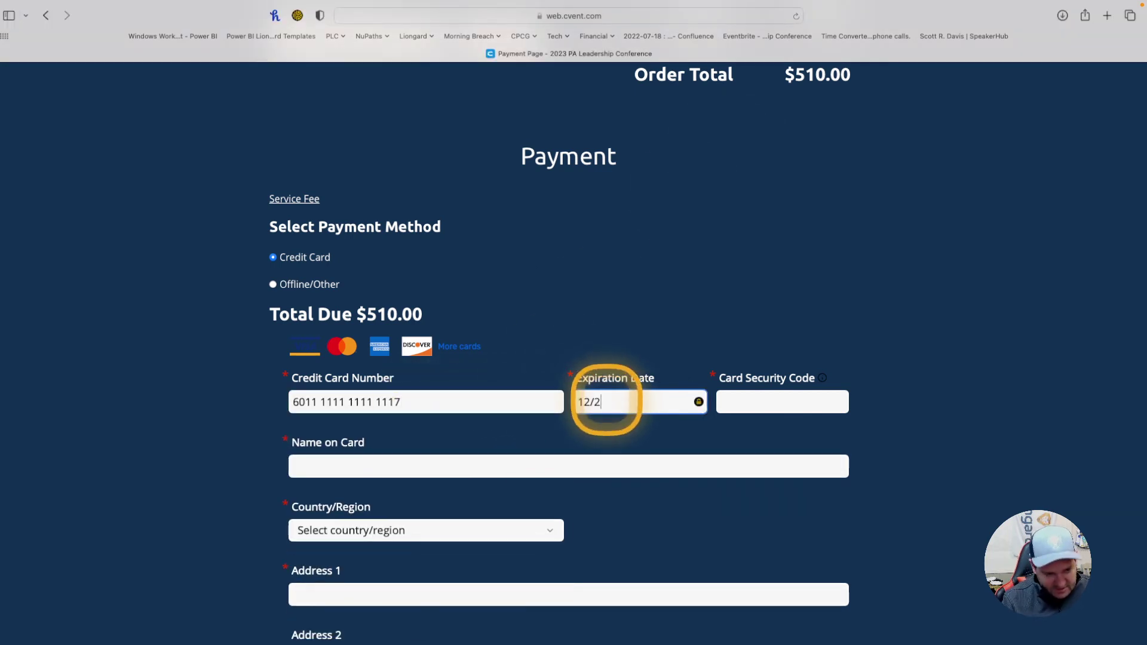
{"action": "left_click", "coordinate": [740, 400]}
{"action": "type", "text": "123"}
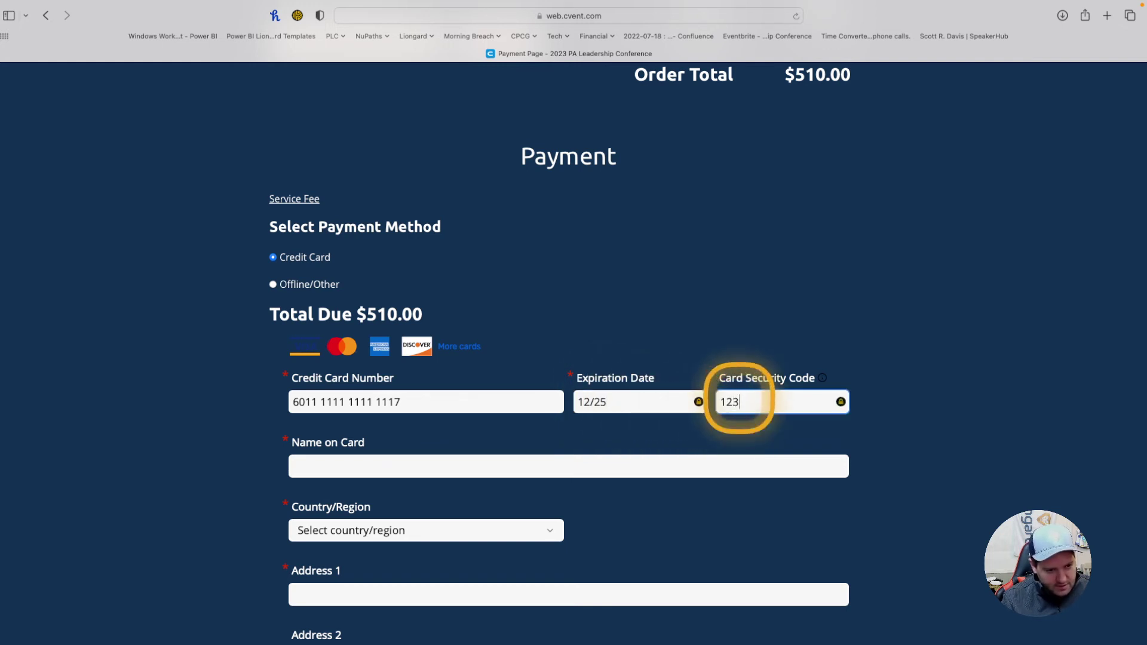
{"action": "scroll", "coordinate": [740, 401], "scroll_direction": "down", "scroll_amount": 2}
Step: Enter the cardholder's name, choose USA and fill in the billing street address
{"action": "left_click", "coordinate": [330, 398]}
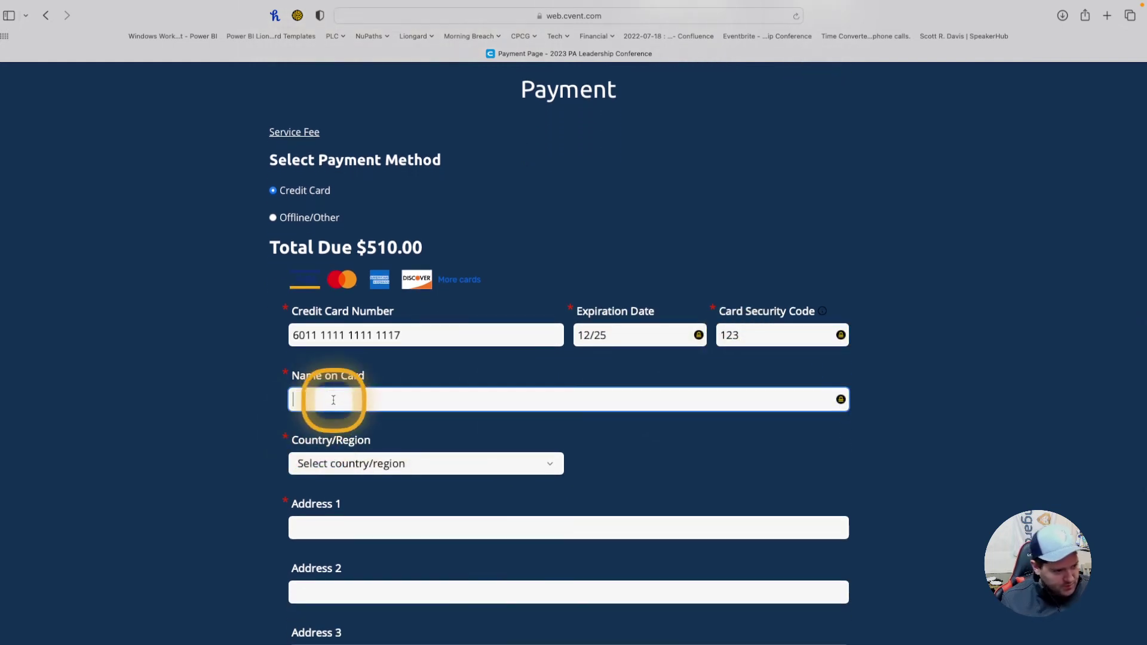
{"action": "type", "text": "Ronald"}
{"action": "key", "text": "BackSpace"}
{"action": "key", "text": "BackSpace"}
{"action": "key", "text": "BackSpace"}
{"action": "key", "text": "BackSpace"}
{"action": "key", "text": "BackSpace"}
{"action": "key", "text": "BackSpace"}
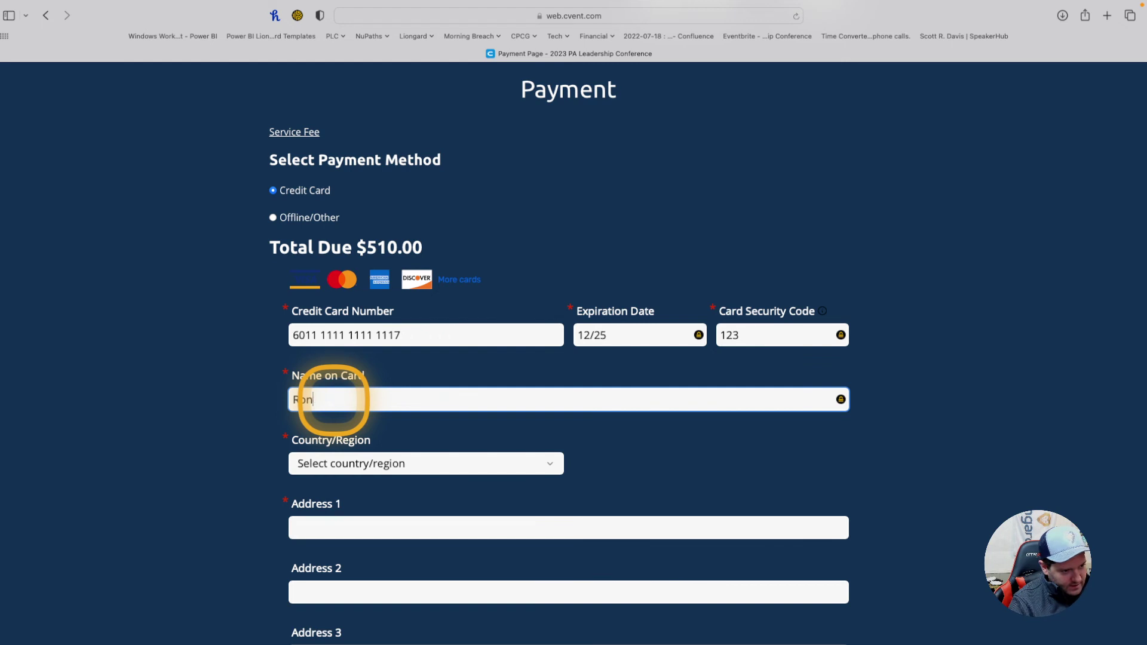
{"action": "type", "text": "Rona"}
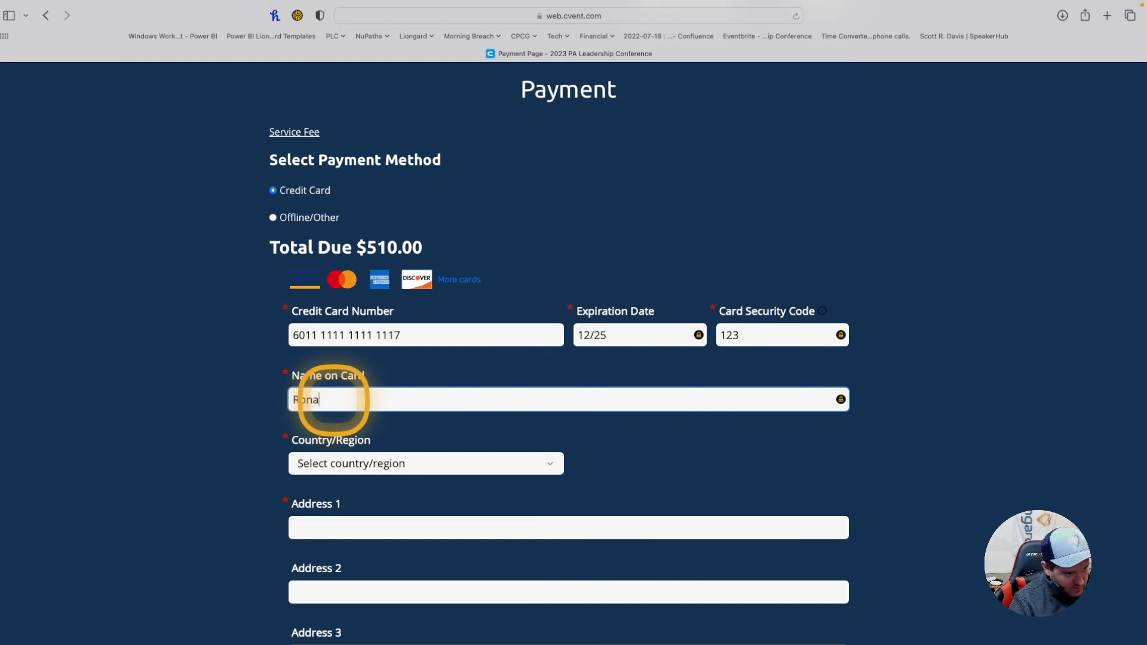
{"action": "key", "text": "BackSpace"}
{"action": "key", "text": "BackSpace"}
{"action": "key", "text": "BackSpace"}
{"action": "key", "text": "BackSpace"}
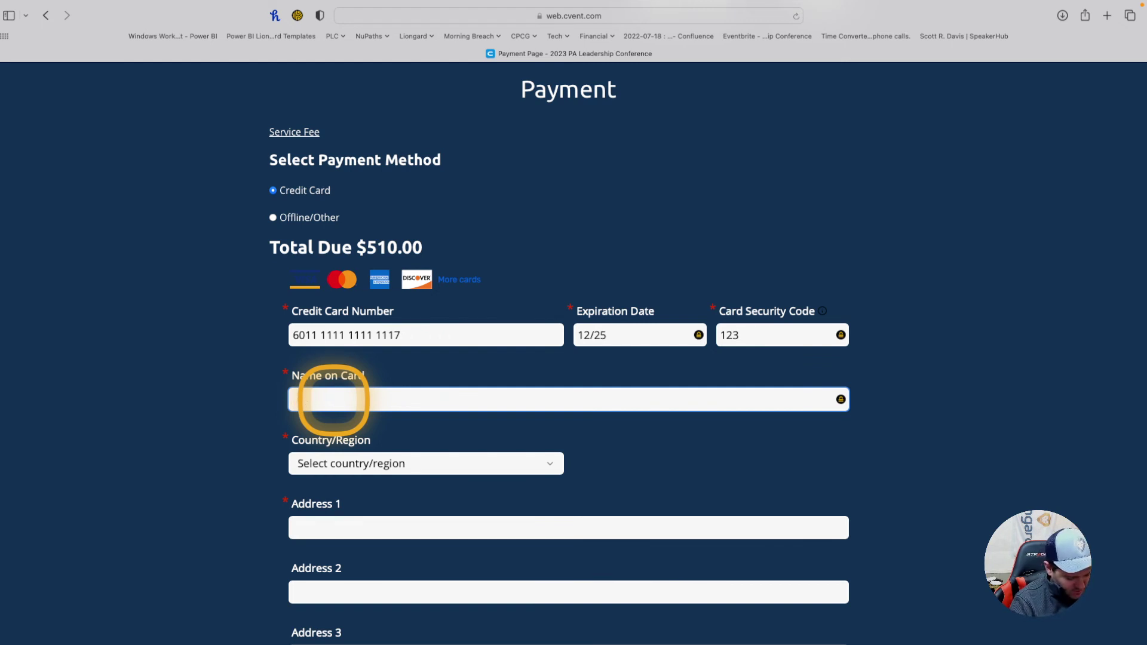
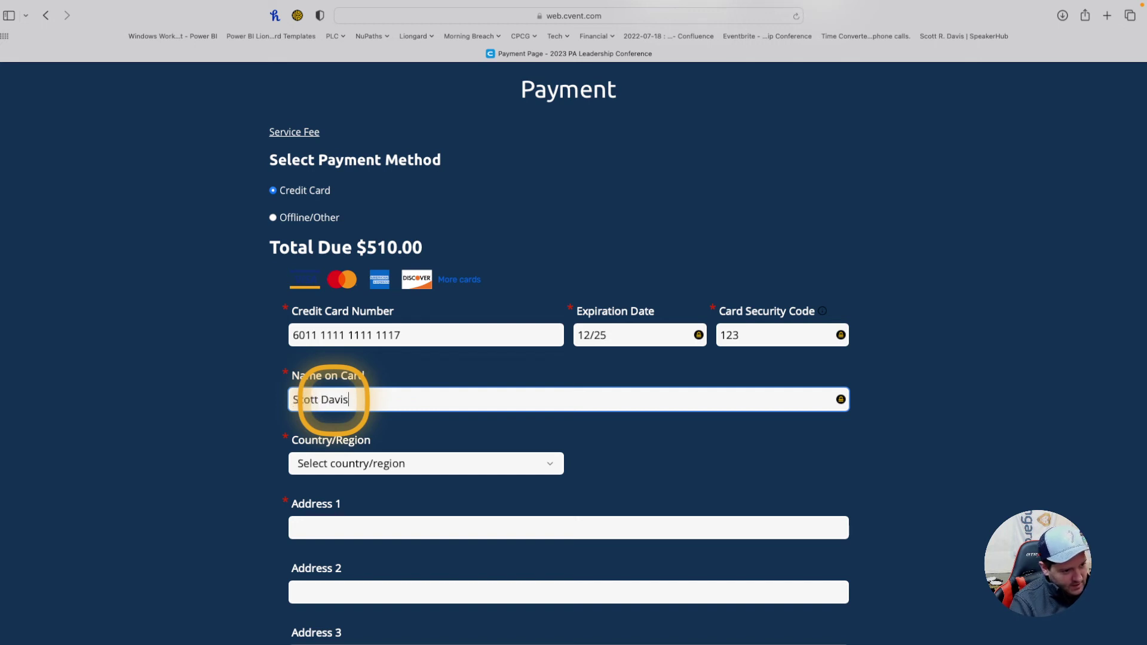
{"action": "scroll", "coordinate": [311, 455], "scroll_direction": "down", "scroll_amount": 3}
{"action": "left_click", "coordinate": [338, 344]}
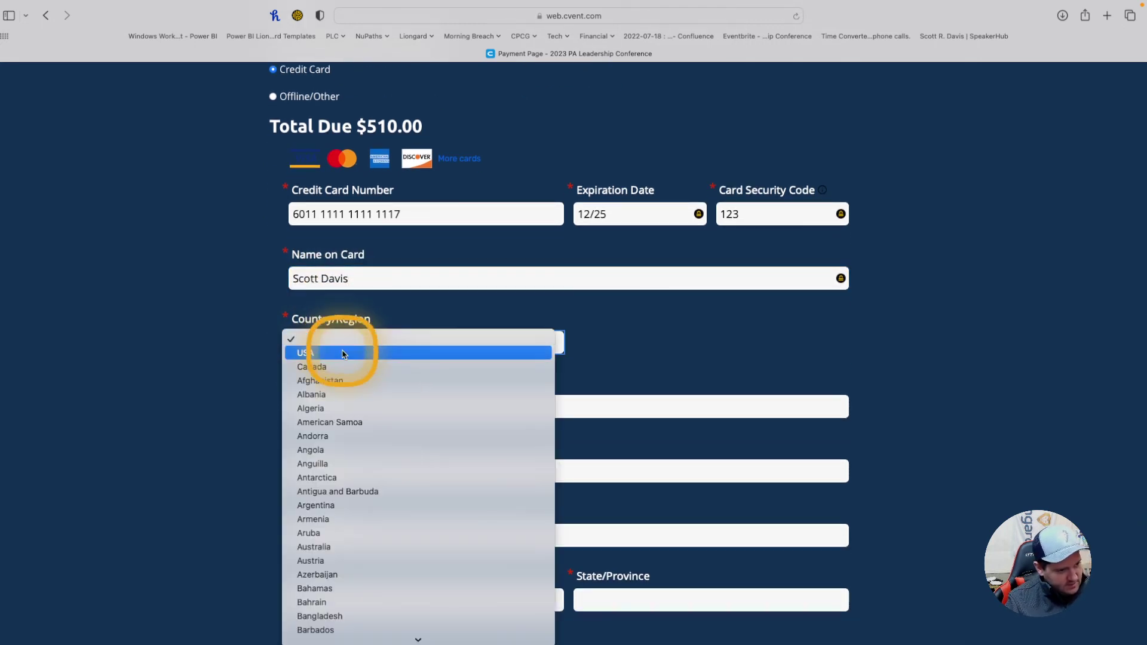
{"action": "left_click", "coordinate": [337, 353]}
{"action": "left_click", "coordinate": [334, 406]}
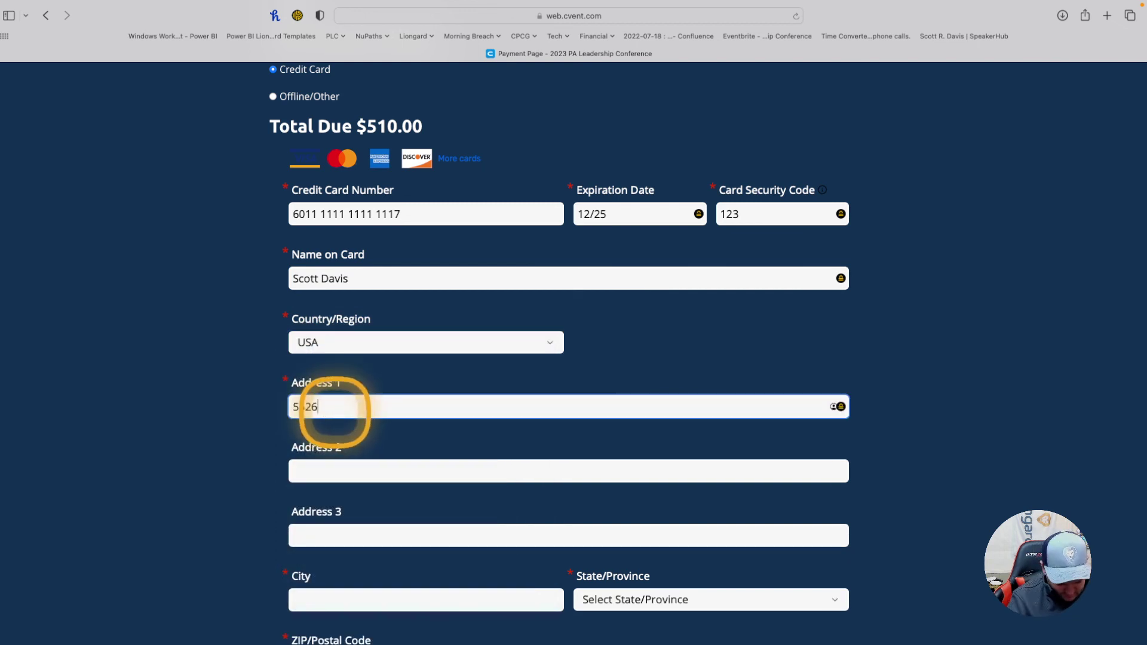
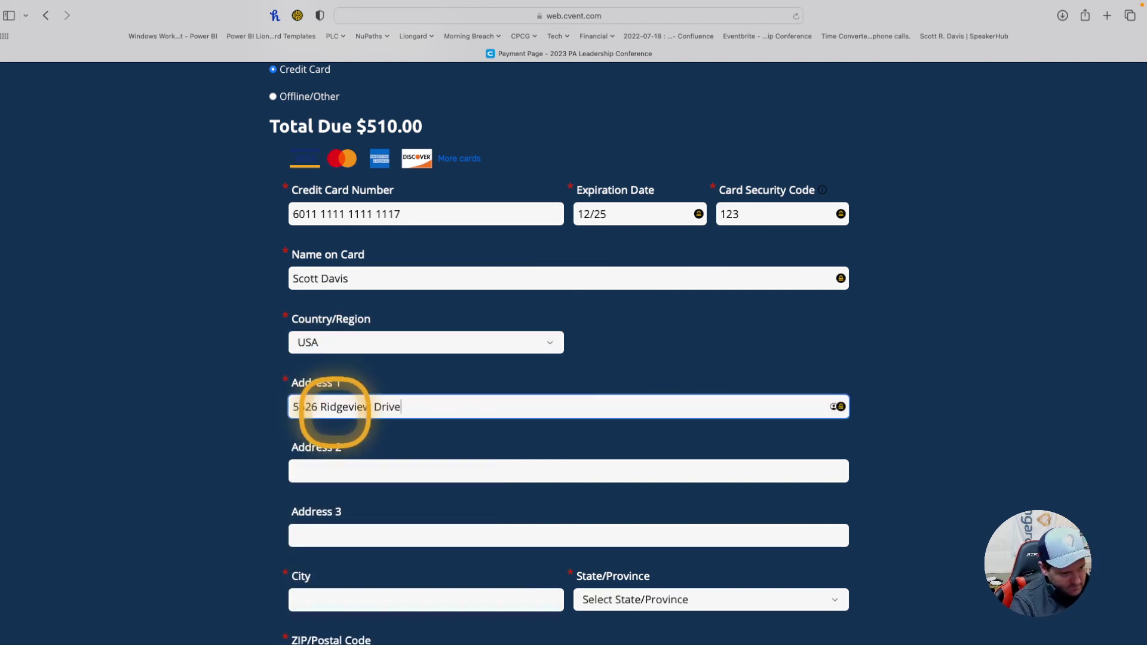
Step: Complete the billing city, state Pennsylvania and ZIP code, then submit the payment
{"action": "scroll", "coordinate": [335, 406], "scroll_direction": "down", "scroll_amount": 5}
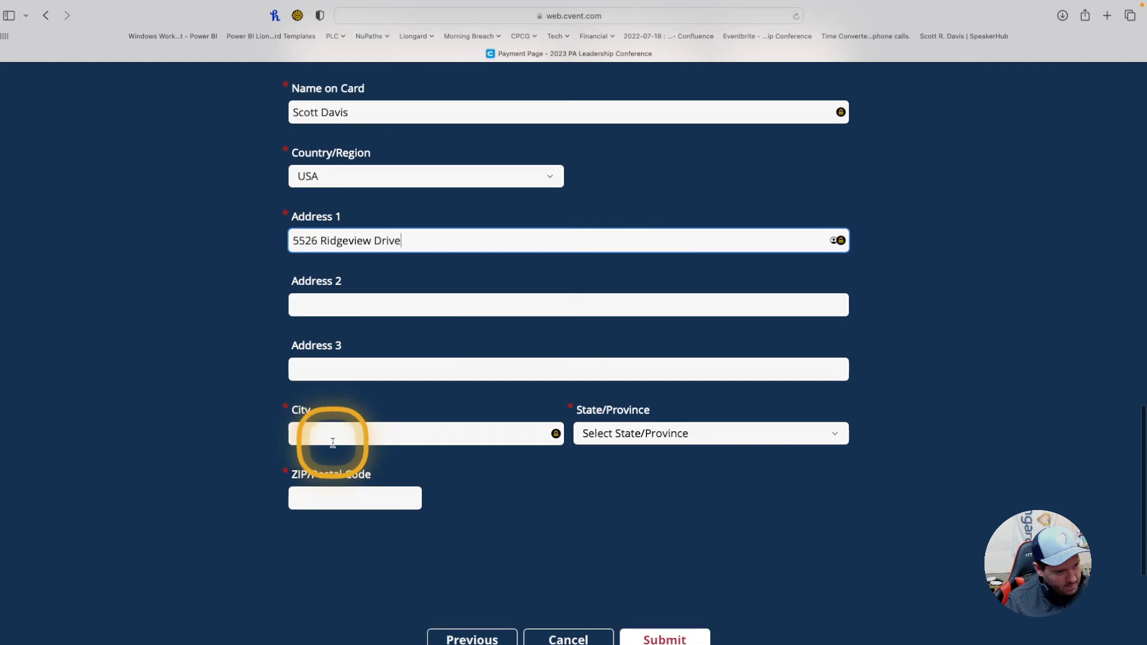
{"action": "left_click", "coordinate": [333, 435]}
{"action": "type", "text": "Harrisburg"}
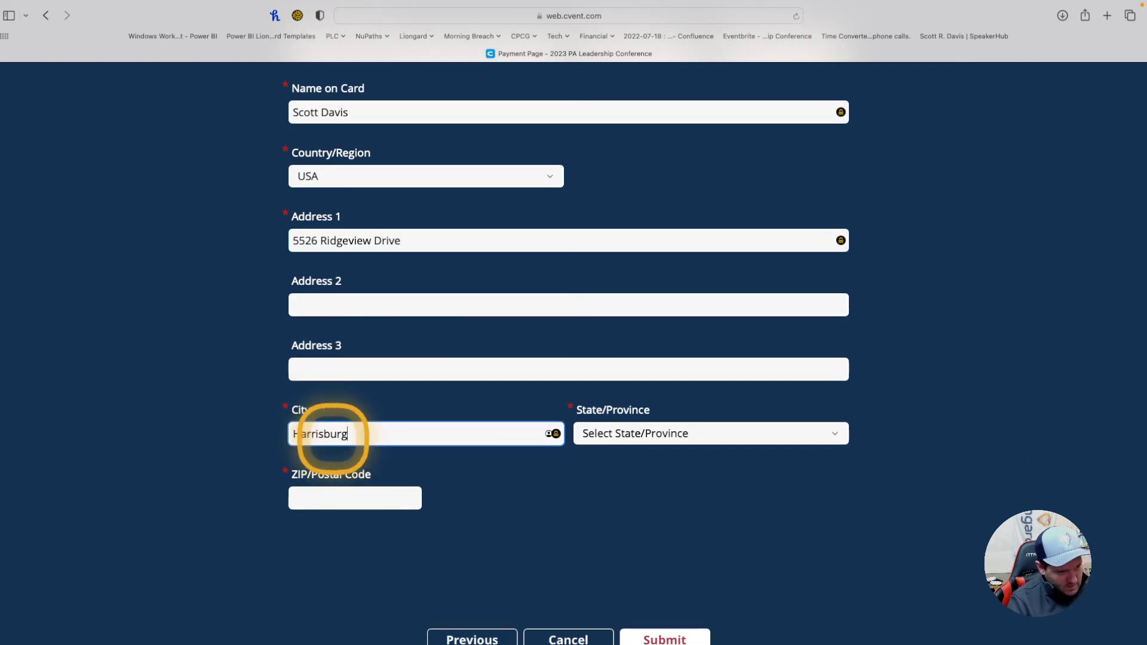
{"action": "left_click", "coordinate": [630, 431]}
{"action": "scroll", "coordinate": [633, 511], "scroll_direction": "down", "scroll_amount": 10}
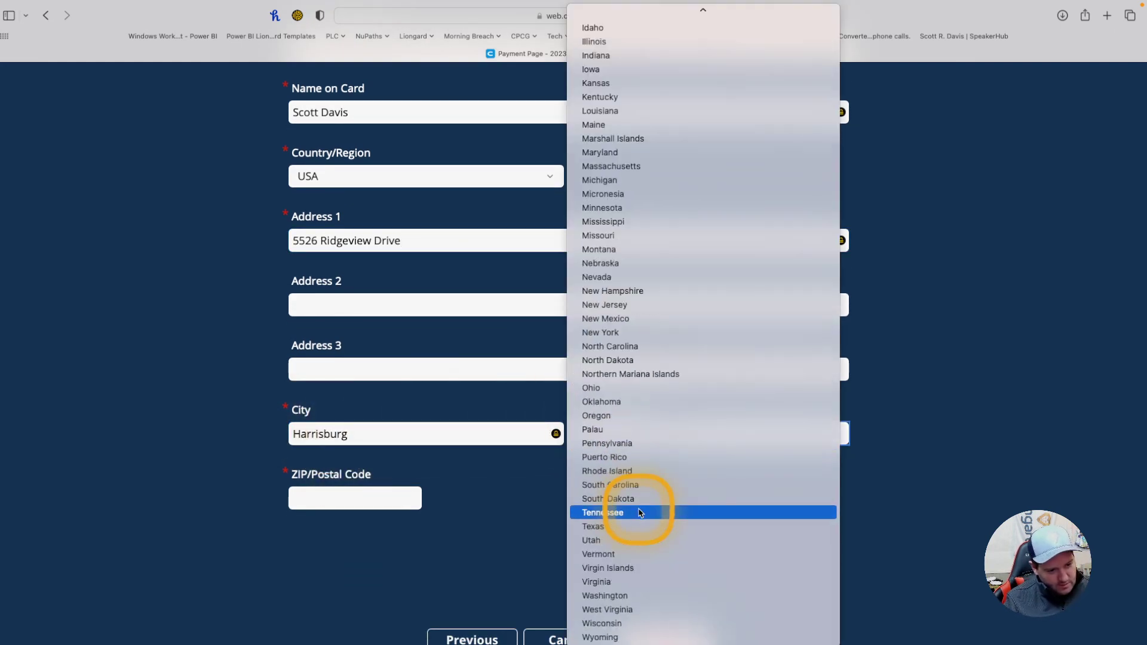
{"action": "left_click", "coordinate": [624, 443]}
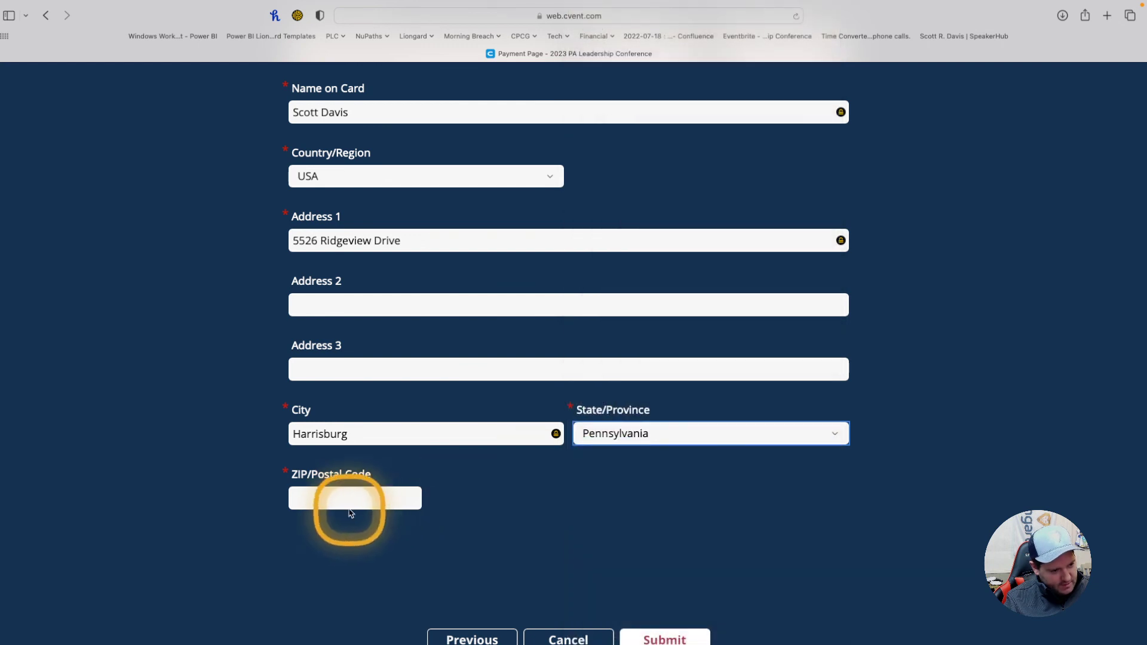
{"action": "left_click", "coordinate": [350, 500]}
{"action": "type", "text": "17112"}
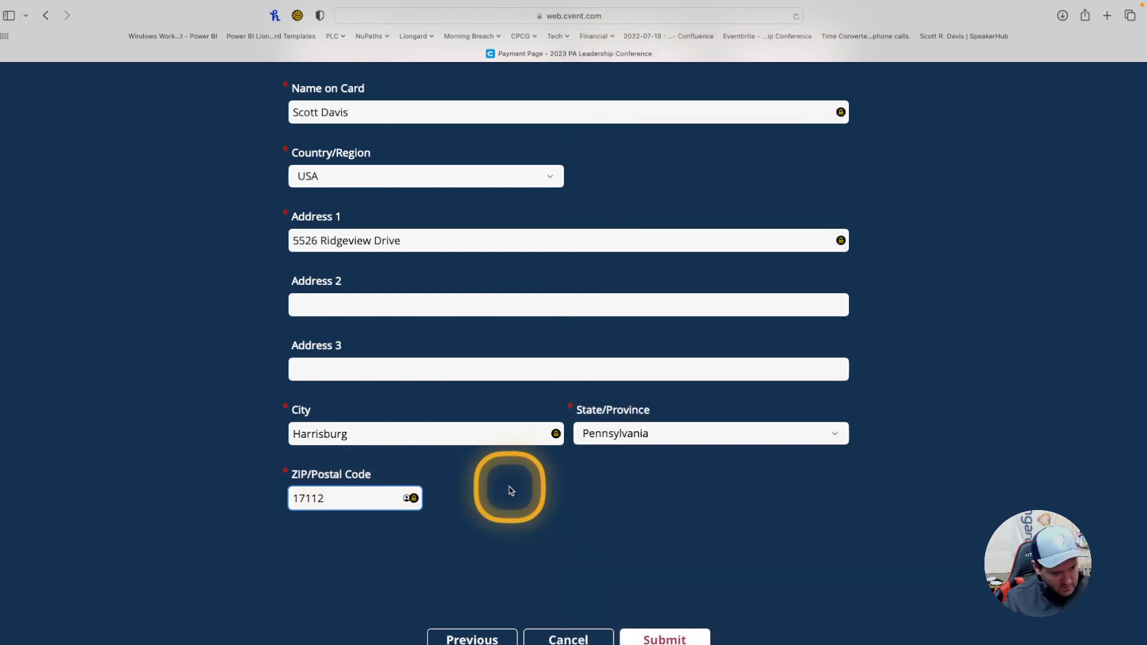
{"action": "scroll", "coordinate": [657, 514], "scroll_direction": "down", "scroll_amount": 3}
{"action": "left_click", "coordinate": [671, 550]}
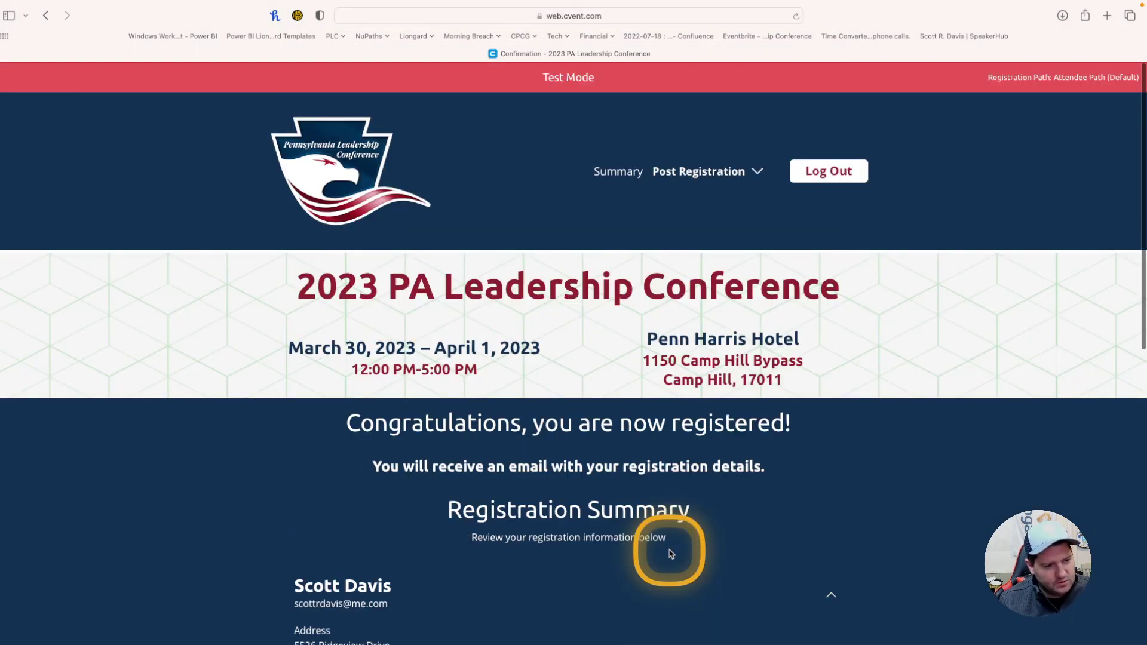
Step: Highlight the confirmation number on the registration confirmation page, above the $245.00 admission summary
{"action": "scroll", "coordinate": [645, 460], "scroll_direction": "down", "scroll_amount": 3}
{"action": "scroll", "coordinate": [625, 427], "scroll_direction": "down", "scroll_amount": 1}
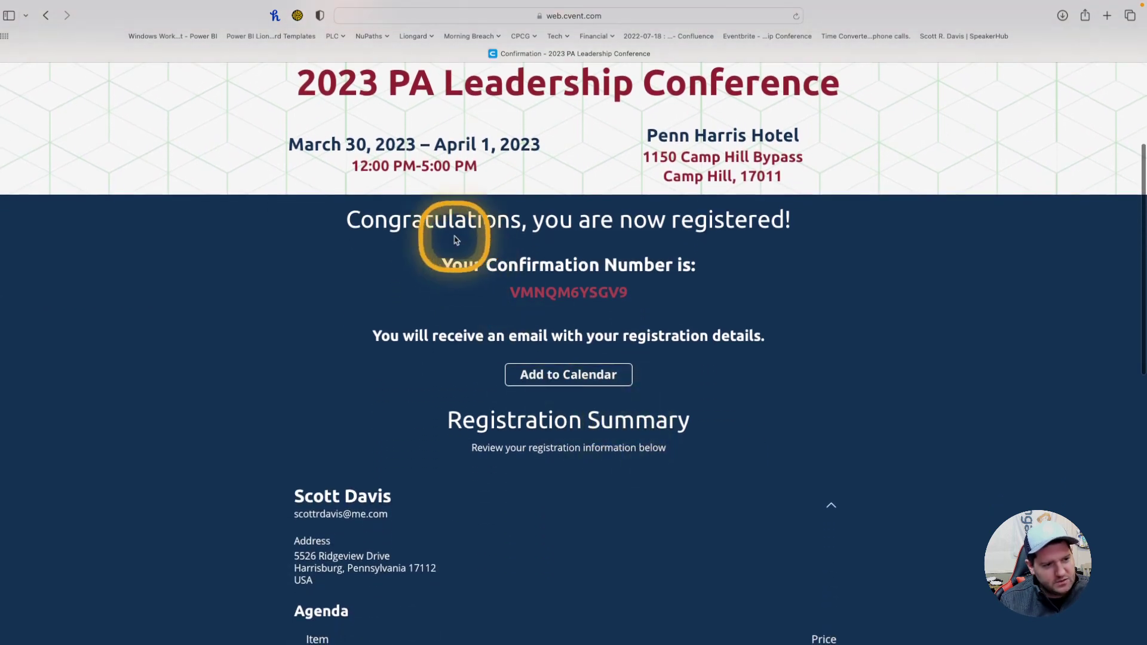
{"action": "scroll", "coordinate": [708, 231], "scroll_direction": "down", "scroll_amount": 2}
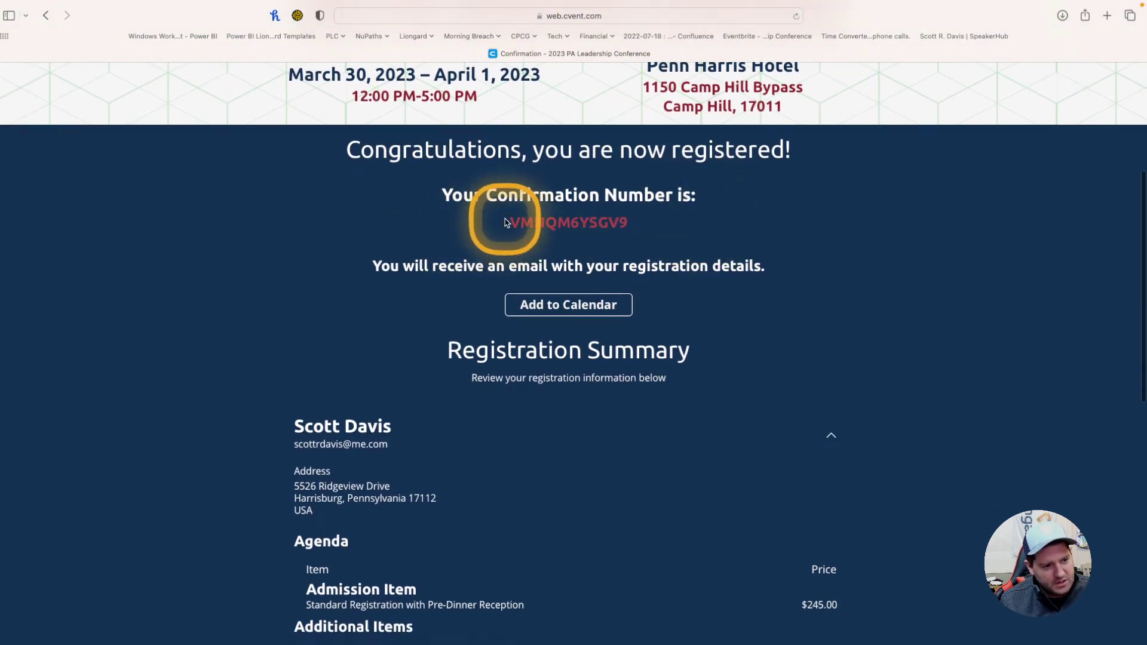
{"action": "left_click_drag", "start_coordinate": [508, 222], "coordinate": [638, 220]}
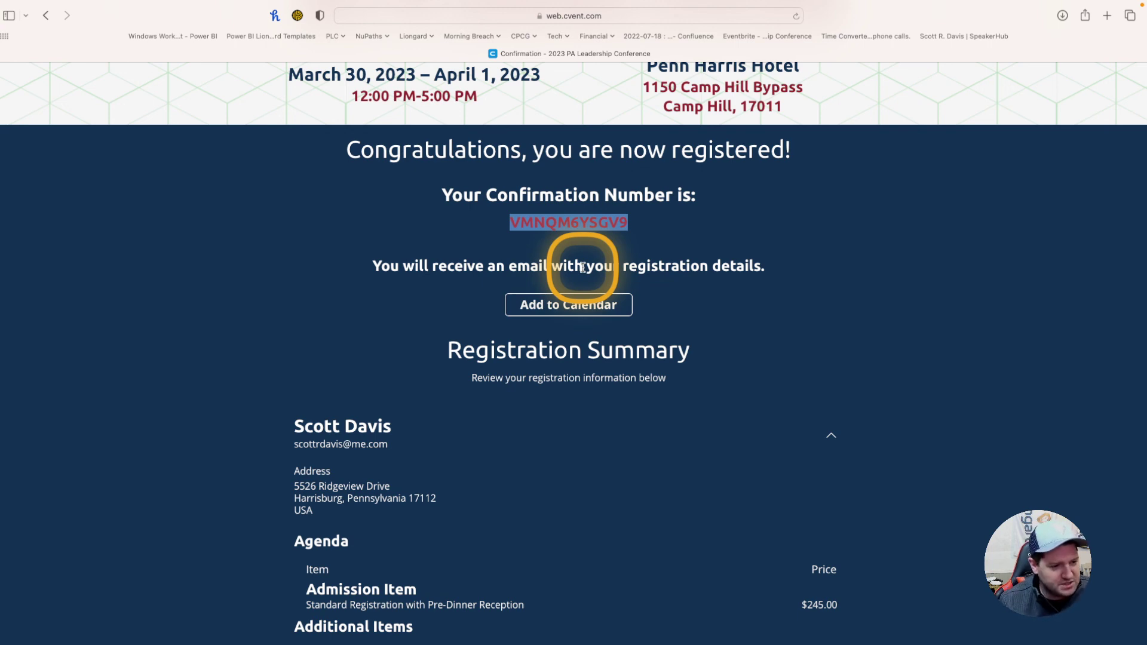
{"action": "scroll", "coordinate": [583, 267], "scroll_direction": "down", "scroll_amount": 10}
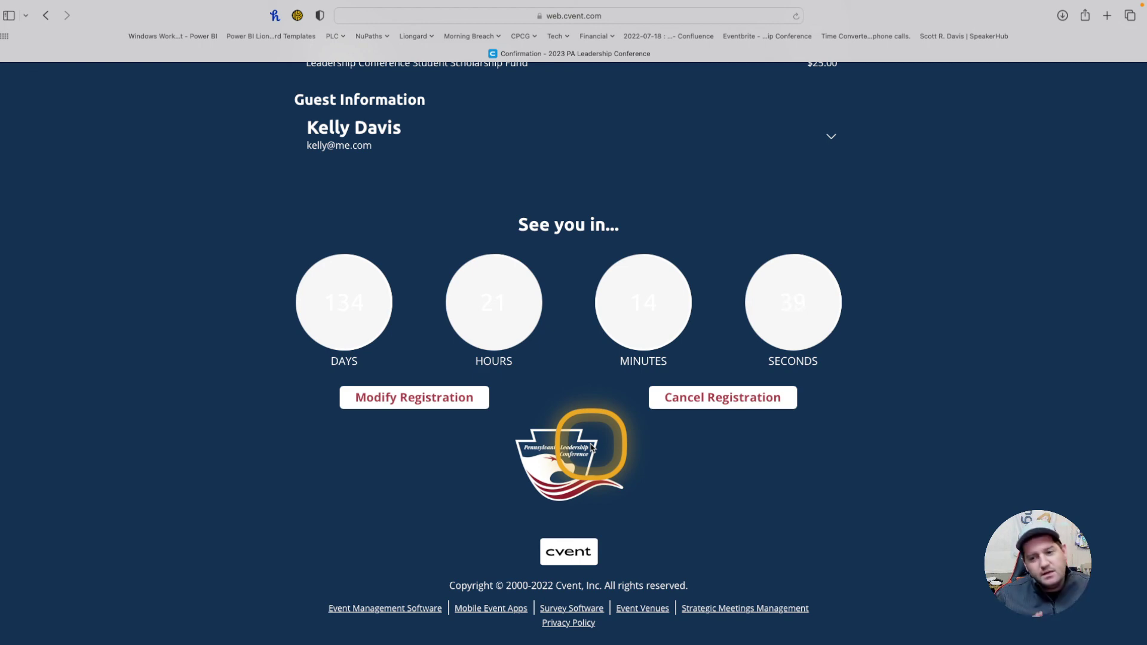
{"action": "scroll", "coordinate": [592, 448], "scroll_direction": "up", "scroll_amount": 15}
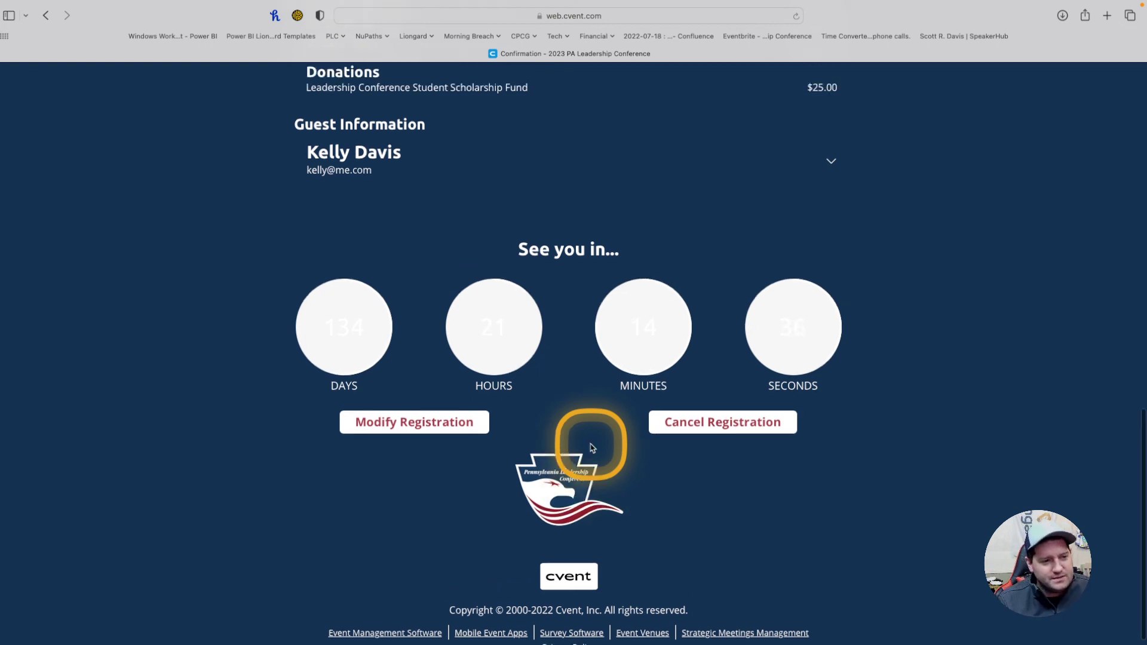